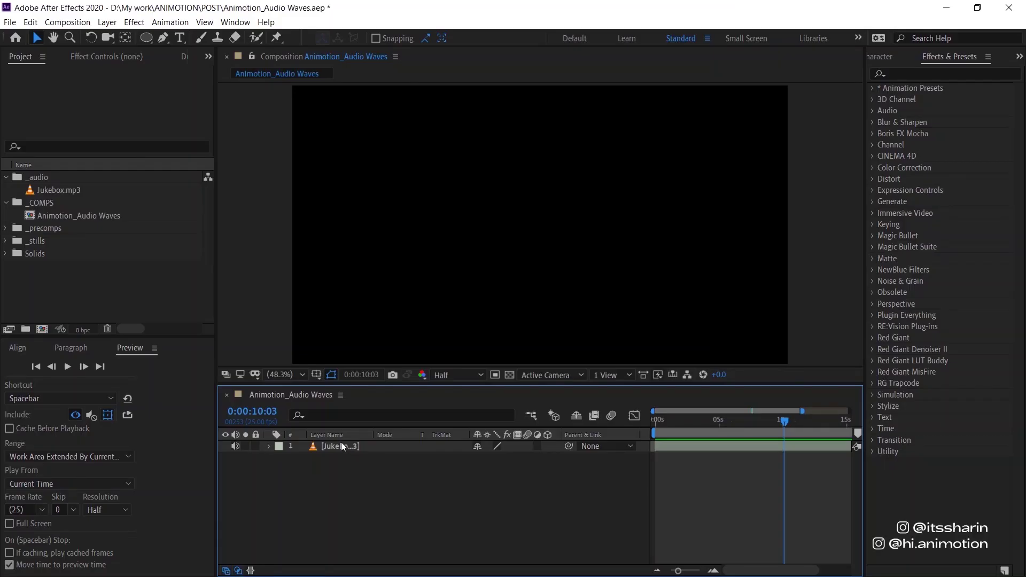
Inspect the audio waveform of the Jukebox.mp3 layer around 0:00:03:21, and collapse its properties.
{"action": "left_click", "coordinate": [338, 447]}
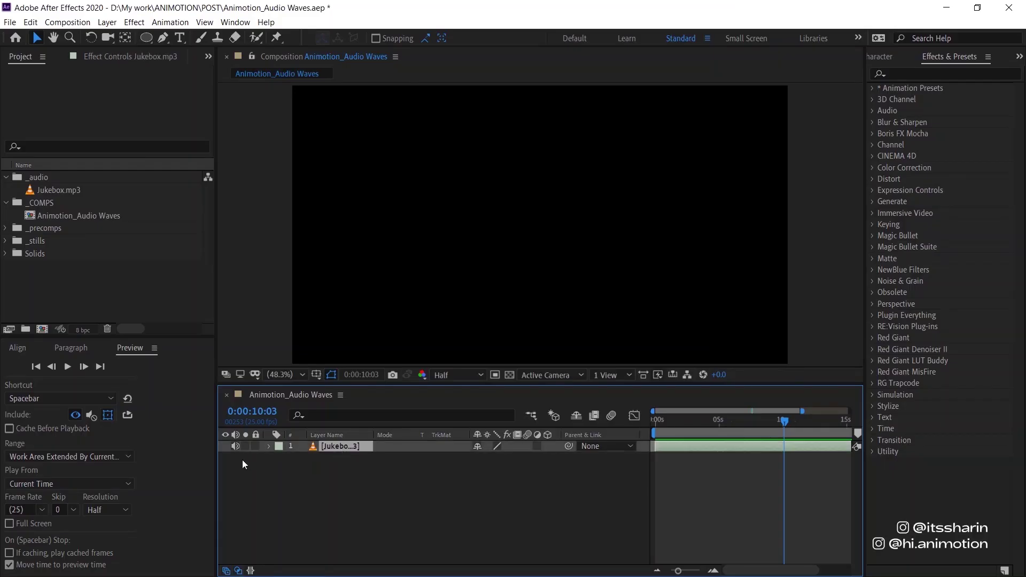
{"action": "left_click", "coordinate": [268, 447], "text": "ctrl"}
{"action": "mouse_move", "coordinate": [694, 424]}
{"action": "left_mouse_down"}
{"action": "mouse_move", "coordinate": [686, 423]}
{"action": "mouse_move", "coordinate": [704, 422]}
{"action": "left_mouse_up"}
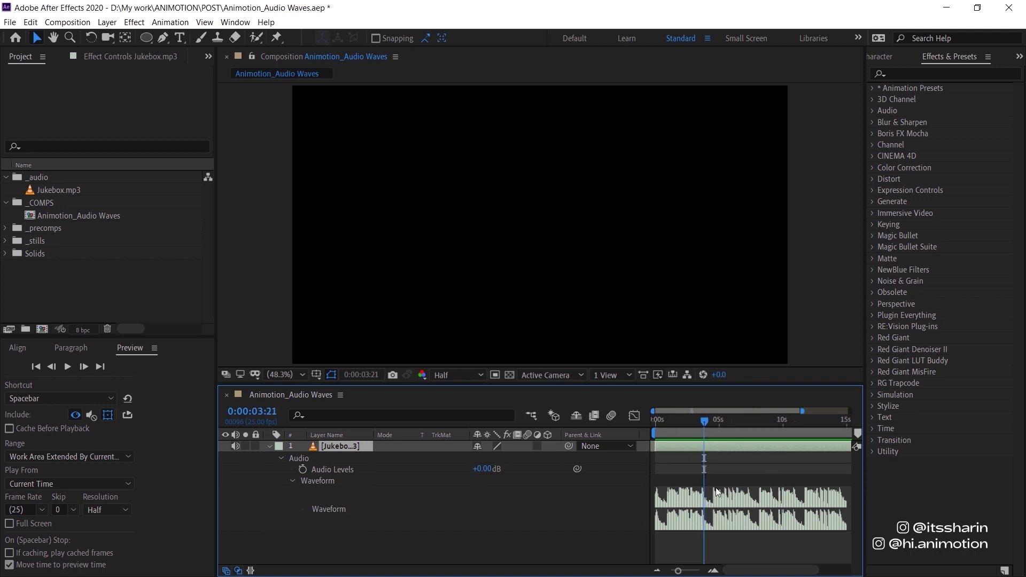
{"action": "left_click", "coordinate": [268, 446]}
Create a new solid layer named "Audio Waves" in the Animotion_Audio Waves composition.
{"action": "right_click", "coordinate": [311, 491]}
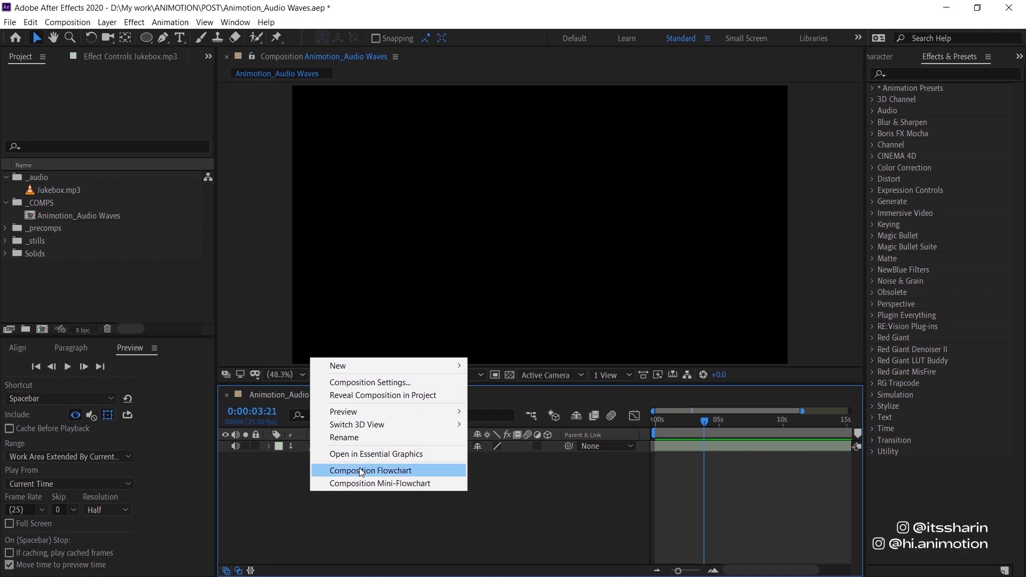
{"action": "mouse_move", "coordinate": [389, 370]}
{"action": "left_click", "coordinate": [539, 393]}
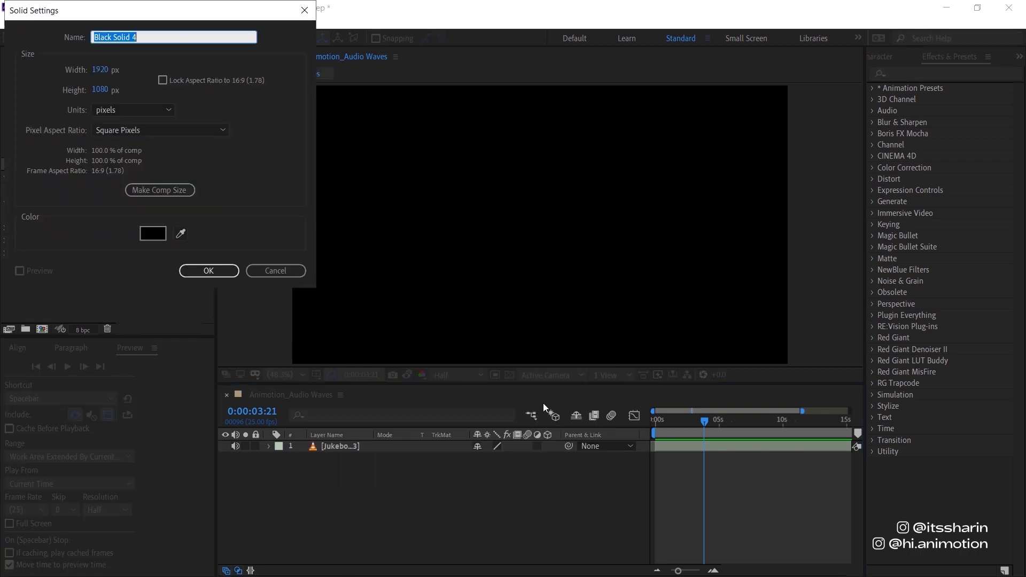
{"action": "type", "text": "Audio Waves"}
{"action": "key", "text": "Return"}
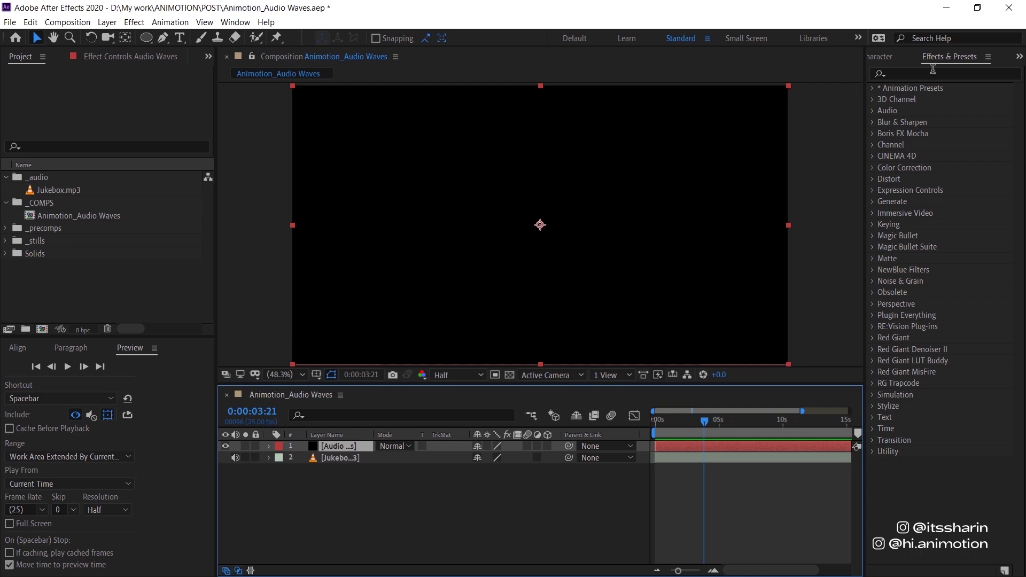
Search the effects for "audio" and apply the Audio Spectrum effect to the Audio Waves layer.
{"action": "left_click", "coordinate": [934, 73]}
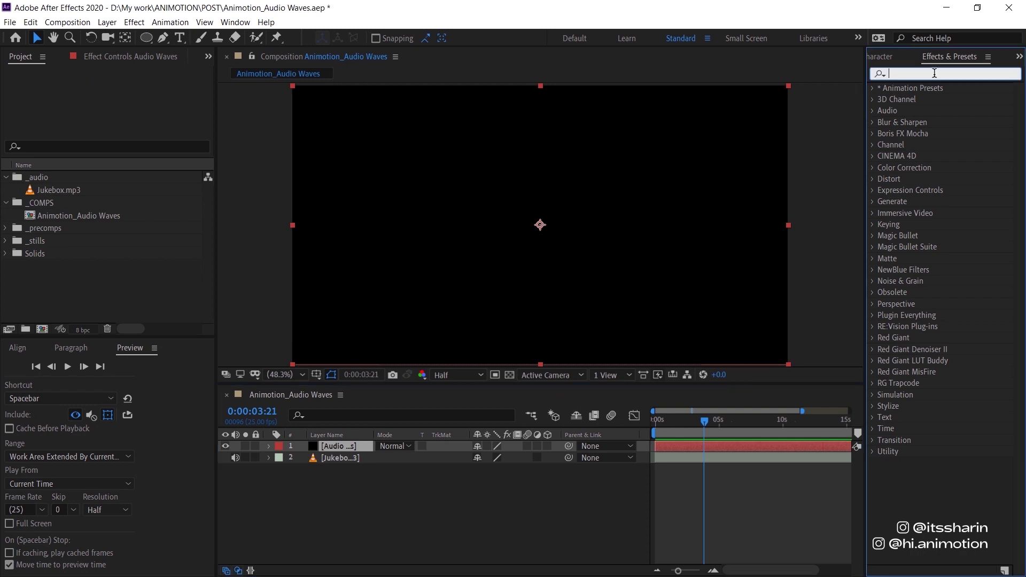
{"action": "type", "text": "audio"}
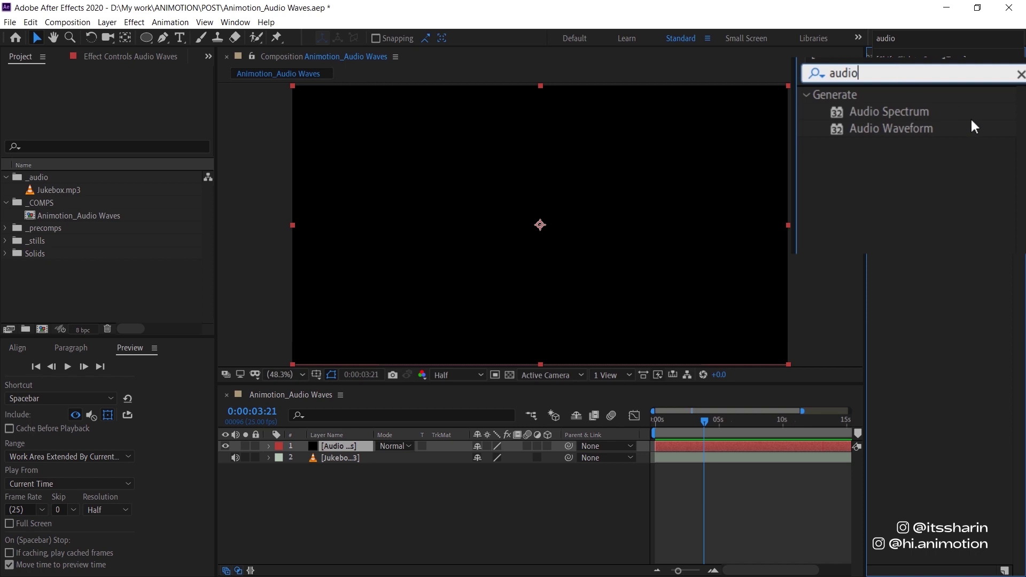
{"action": "left_click", "coordinate": [934, 113]}
{"action": "left_click", "coordinate": [938, 126]}
{"action": "left_click", "coordinate": [931, 113]}
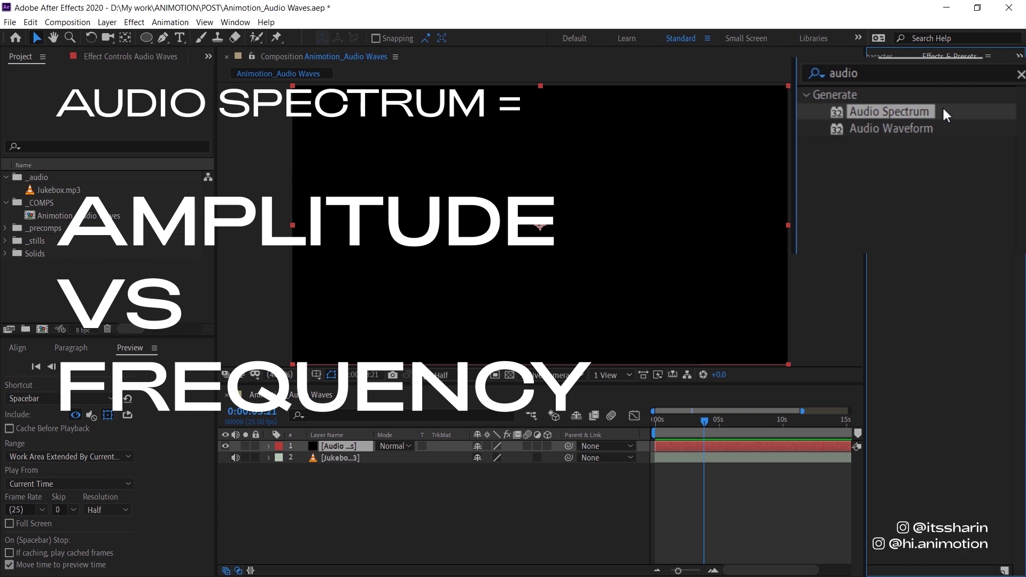
{"action": "left_click", "coordinate": [945, 130]}
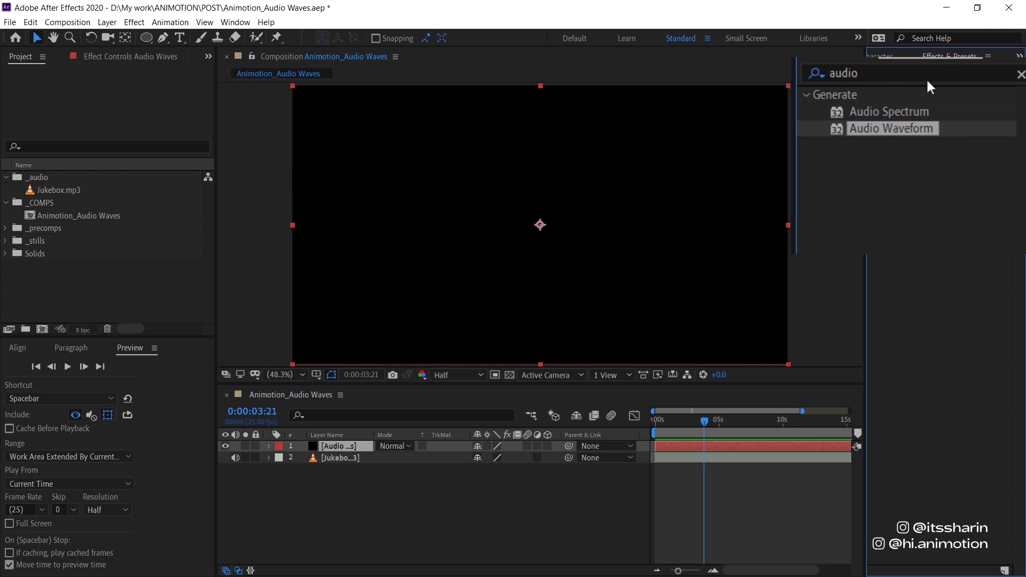
{"action": "left_click", "coordinate": [943, 111]}
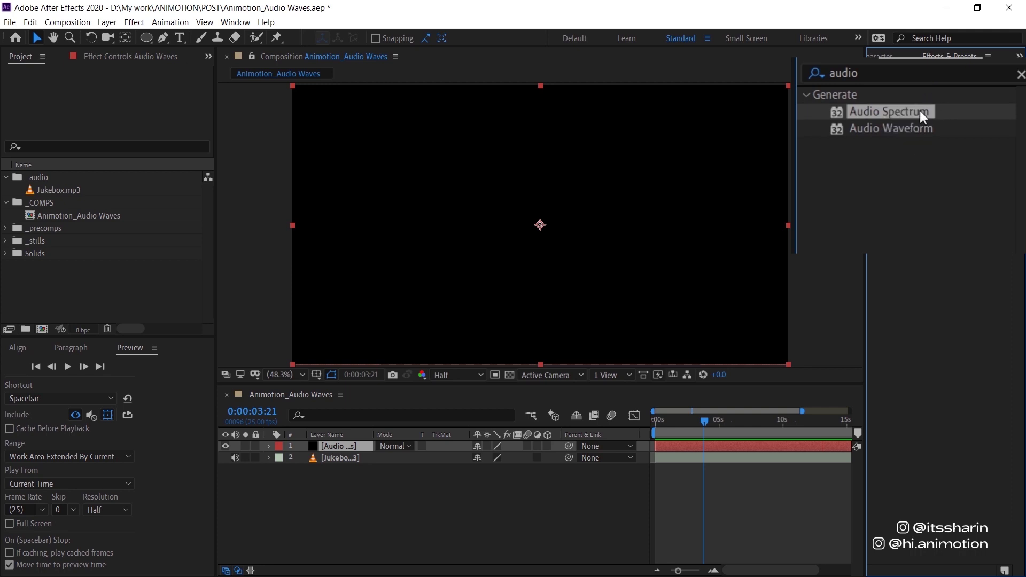
{"action": "left_click_drag", "start_coordinate": [920, 112], "coordinate": [714, 444]}
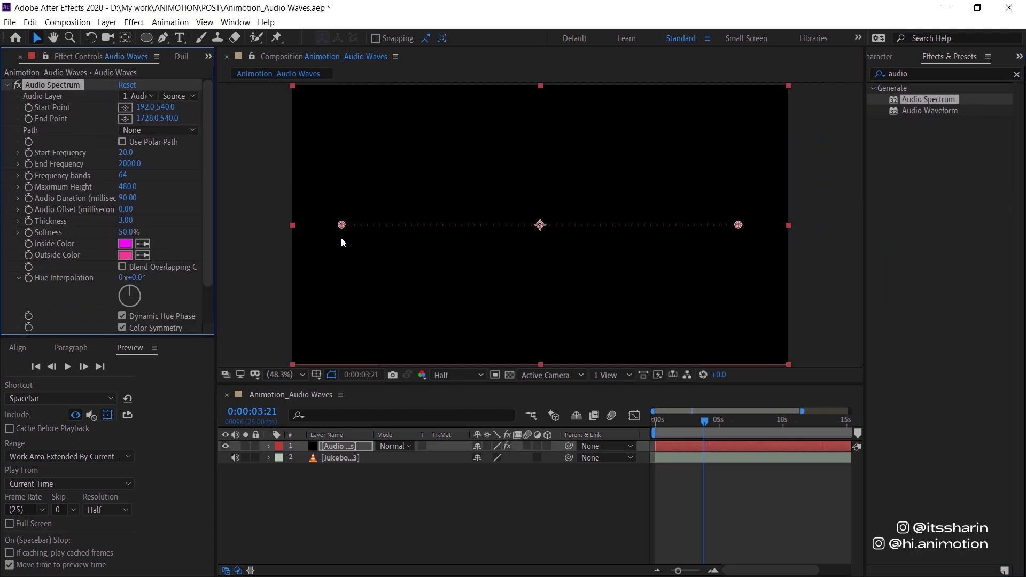
Set the Audio Spectrum's audio layer to Jukebox.mp3 and preview the spectrum at 0:00:03:09.
{"action": "scroll", "coordinate": [536, 234], "scroll_direction": "up", "scroll_amount": 4}
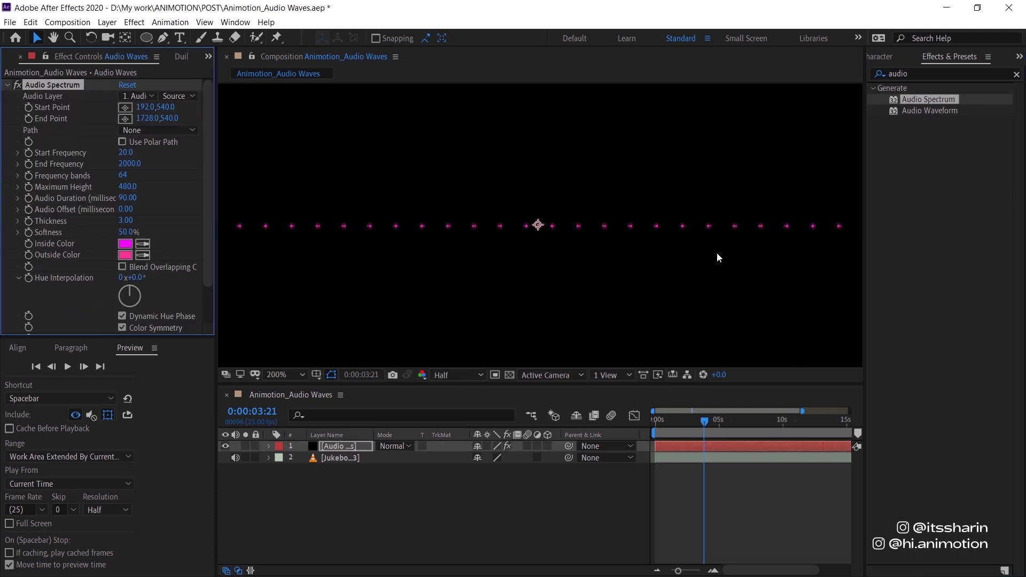
{"action": "scroll", "coordinate": [613, 265], "scroll_direction": "down", "scroll_amount": 4}
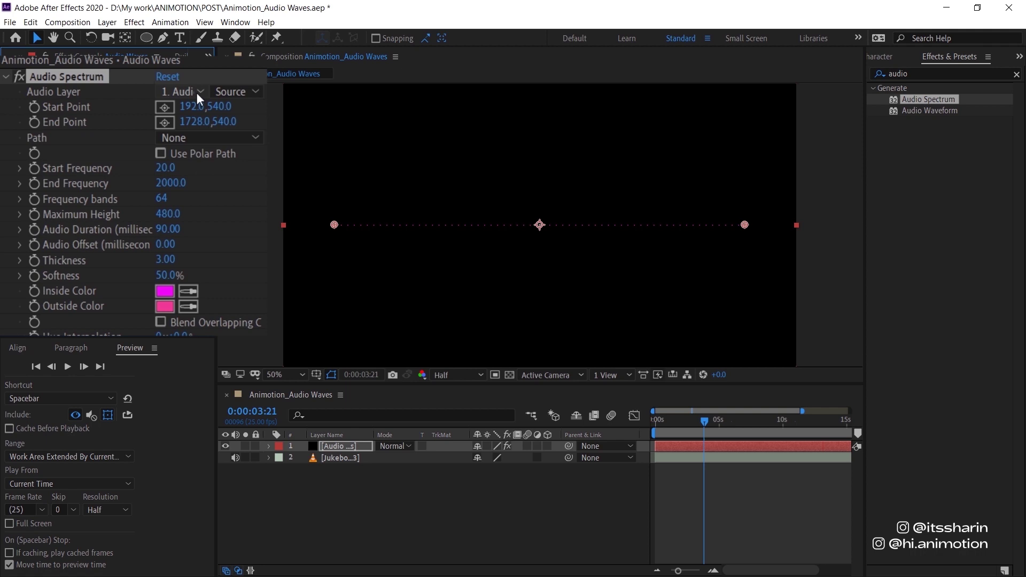
{"action": "left_click", "coordinate": [198, 91]}
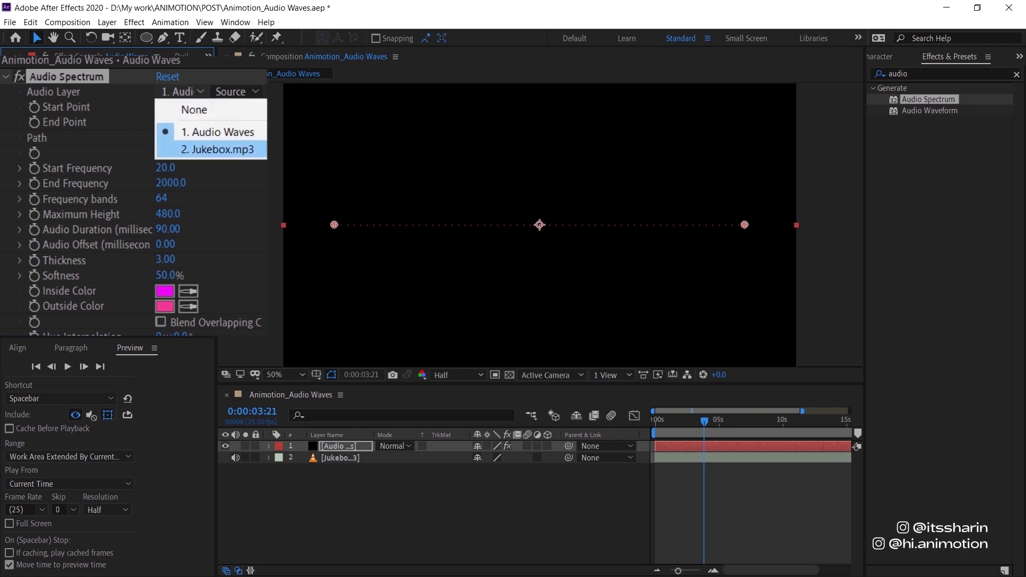
{"action": "left_click", "coordinate": [222, 149]}
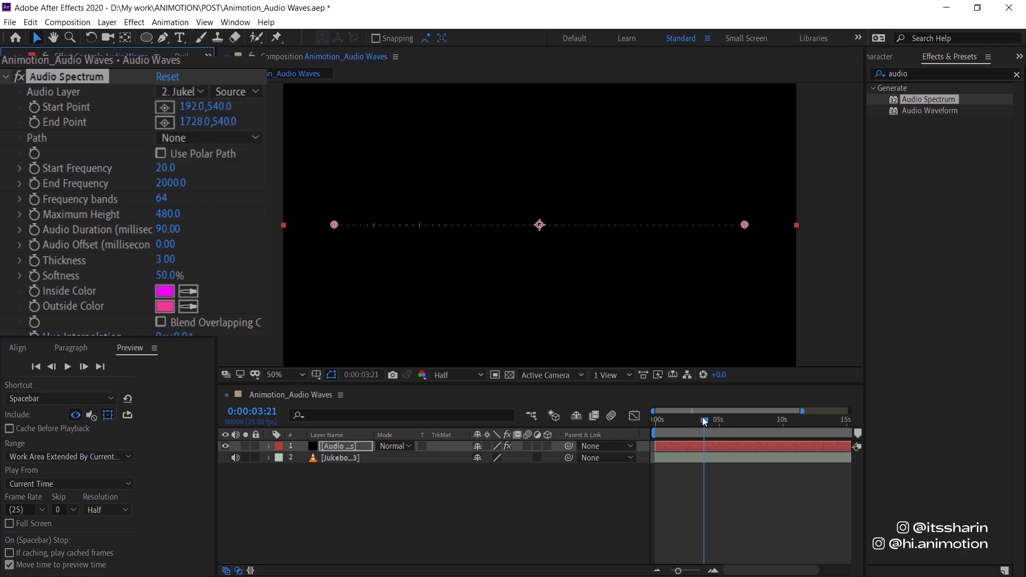
{"action": "mouse_move", "coordinate": [702, 417]}
{"action": "left_mouse_down"}
{"action": "mouse_move", "coordinate": [681, 424]}
{"action": "mouse_move", "coordinate": [767, 425]}
{"action": "mouse_move", "coordinate": [697, 435]}
{"action": "left_mouse_up"}
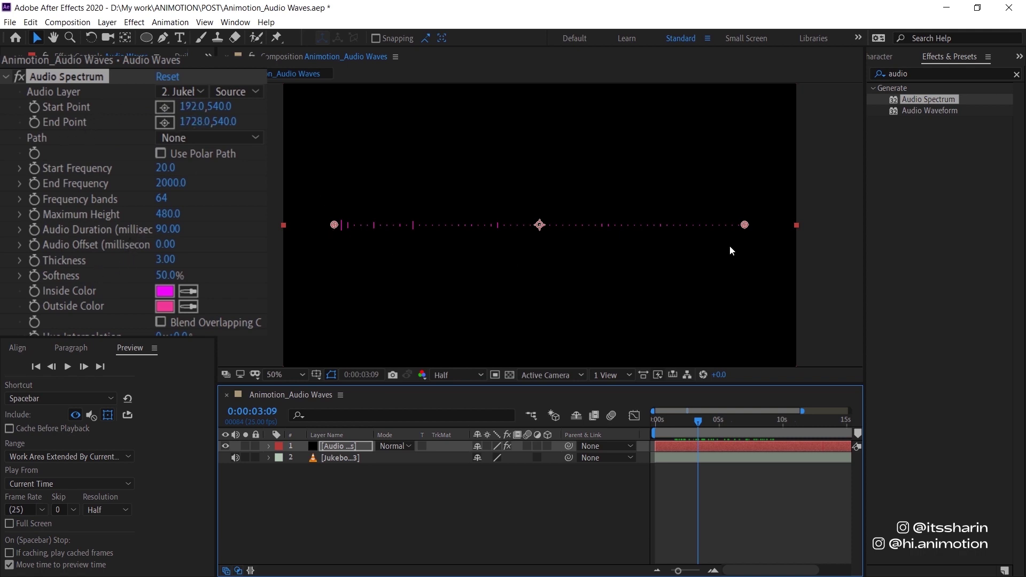
Try shifting the Audio Spectrum's start point horizontally, and undo the changes.
{"action": "left_click_drag", "start_coordinate": [191, 111], "coordinate": [261, 151]}
{"action": "left_click_drag", "start_coordinate": [219, 113], "coordinate": [251, 113]}
{"action": "key", "text": "ctrl+z"}
{"action": "key", "text": "ctrl+z"}
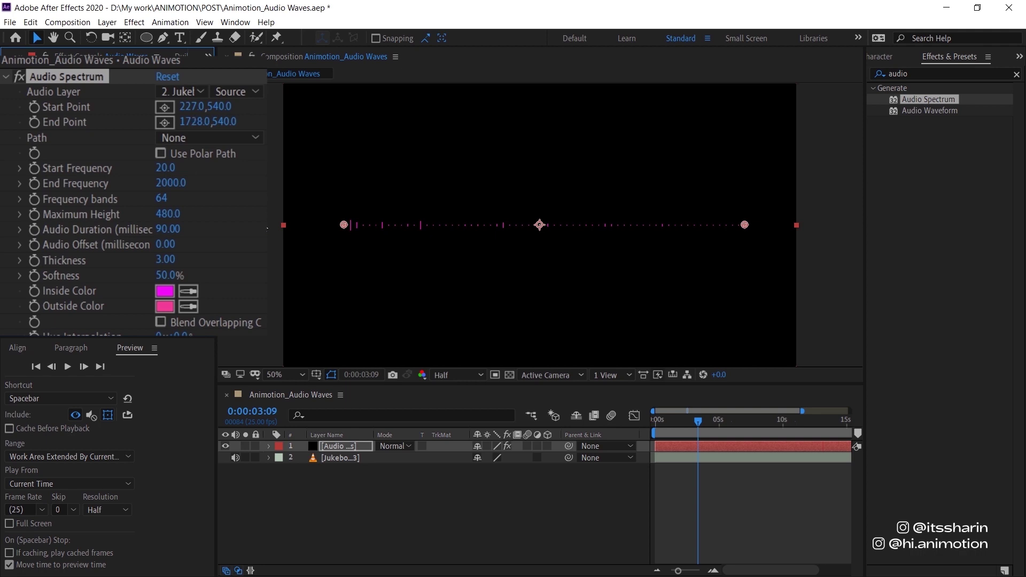
{"action": "key", "text": "ctrl+z"}
Draw an open, wave-shaped mask path with four points on the Audio Waves layer using the Pen tool.
{"action": "key", "text": "g"}
{"action": "left_click", "coordinate": [352, 171]}
{"action": "left_click_drag", "start_coordinate": [439, 290], "coordinate": [476, 293]}
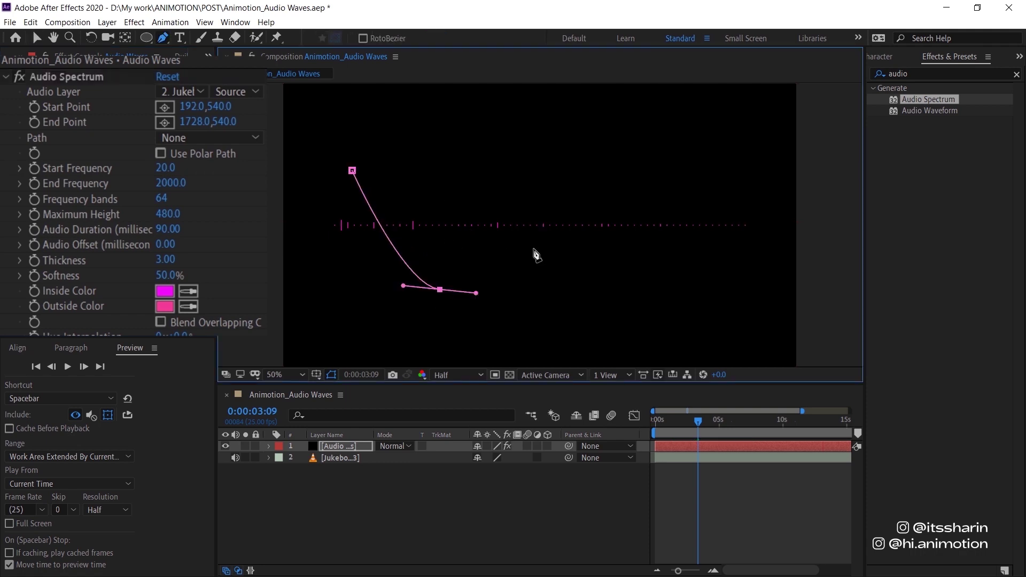
{"action": "left_click_drag", "start_coordinate": [567, 167], "coordinate": [600, 164]}
{"action": "left_click_drag", "start_coordinate": [682, 298], "coordinate": [718, 292]}
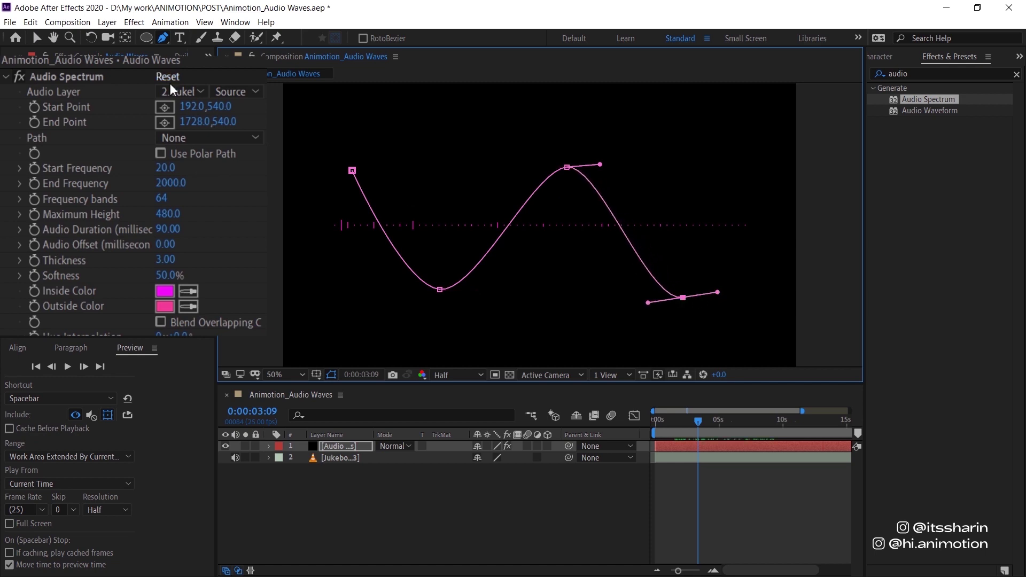
Set the Audio Spectrum's path to Mask 1 and preview the curved spectrum at 0:00:01:17.
{"action": "left_click", "coordinate": [241, 133]}
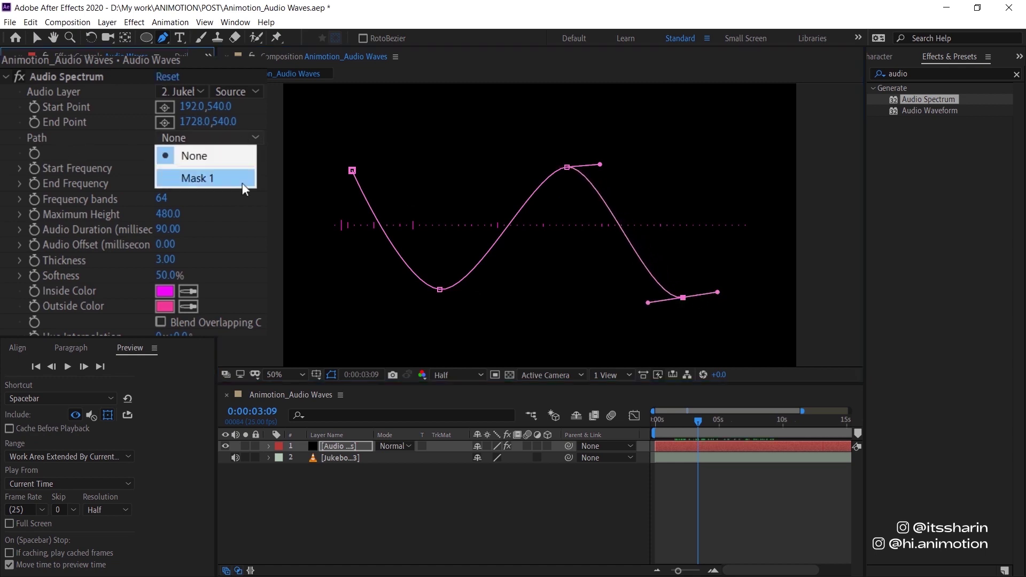
{"action": "left_click", "coordinate": [242, 179]}
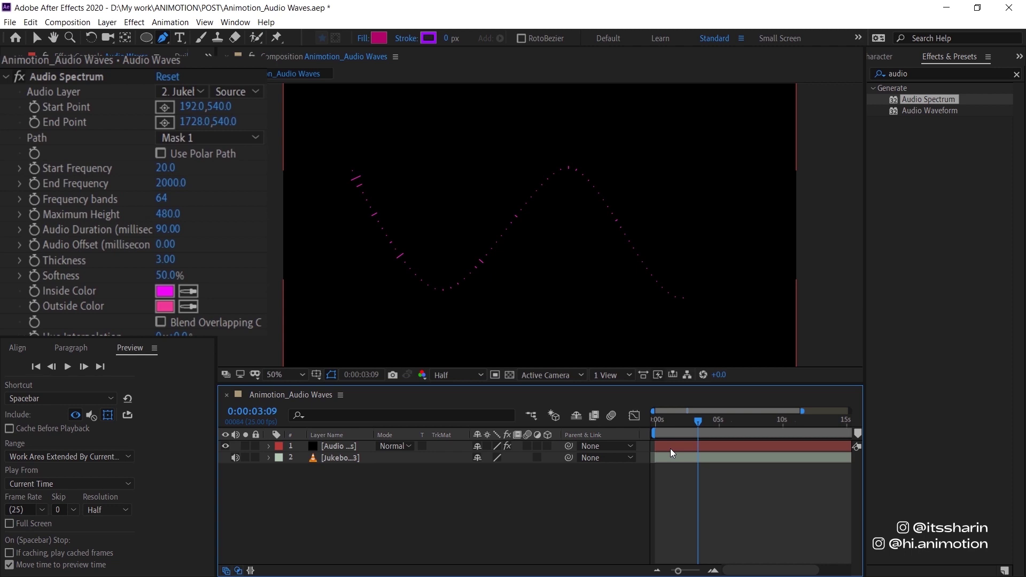
{"action": "mouse_move", "coordinate": [685, 422]}
{"action": "left_mouse_down"}
{"action": "mouse_move", "coordinate": [654, 424]}
{"action": "mouse_move", "coordinate": [705, 424]}
{"action": "mouse_move", "coordinate": [675, 425]}
{"action": "left_mouse_up"}
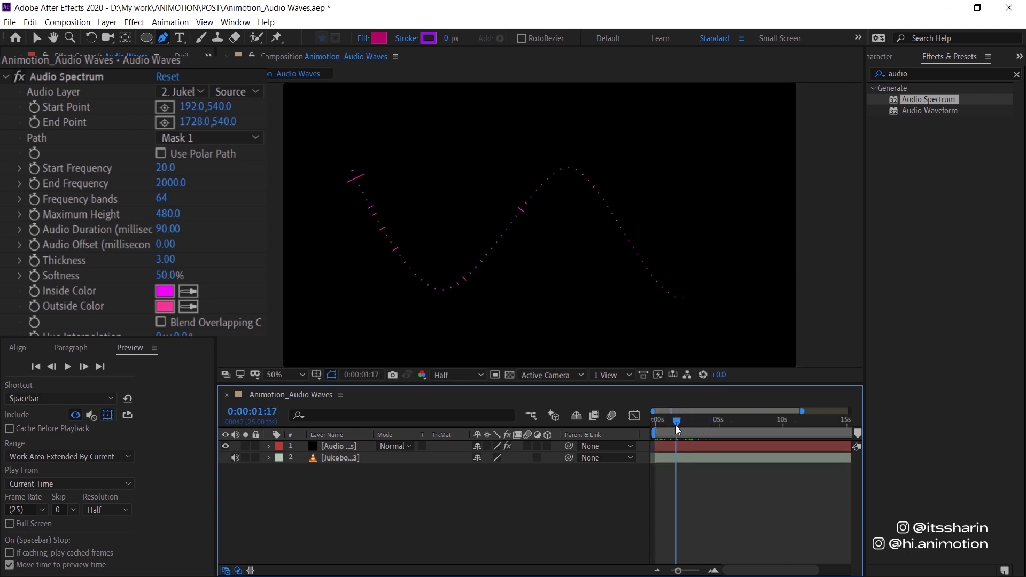
Set the Audio Spectrum's path back to None and delete Mask 1 from the Audio Waves layer.
{"action": "left_click", "coordinate": [230, 138]}
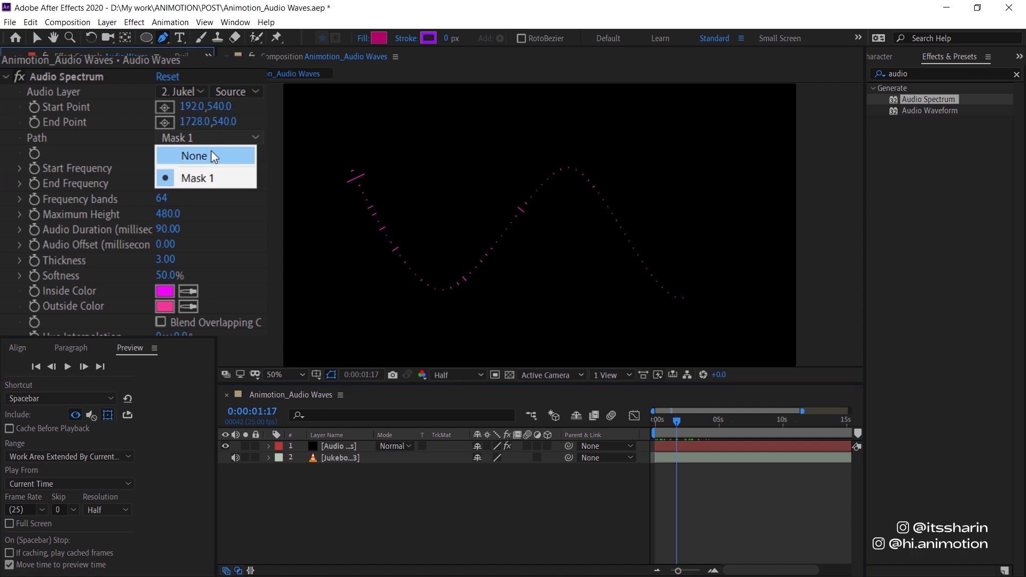
{"action": "left_click", "coordinate": [344, 444]}
{"action": "key", "text": "m"}
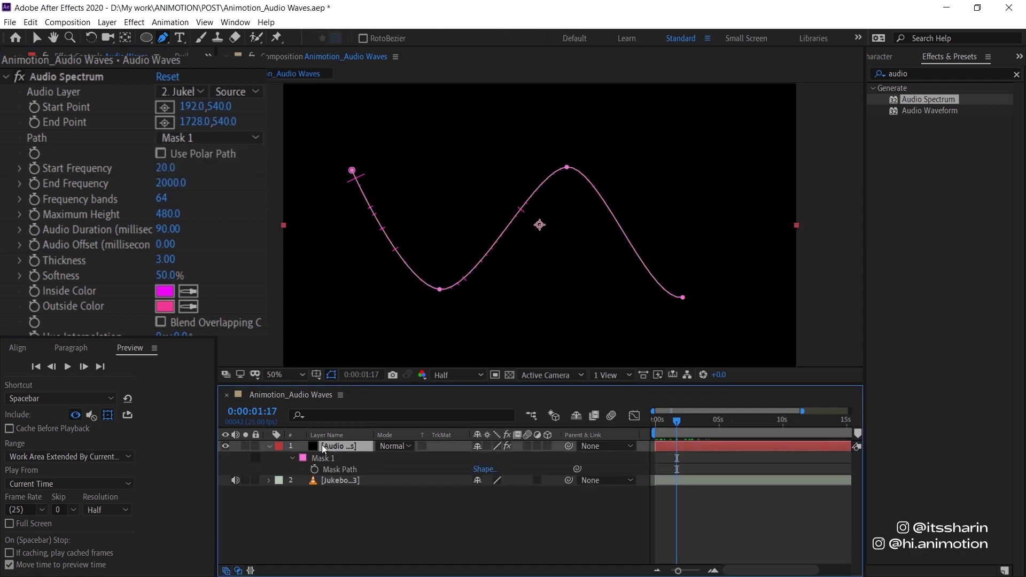
{"action": "left_click", "coordinate": [327, 457]}
{"action": "key", "text": "Delete"}
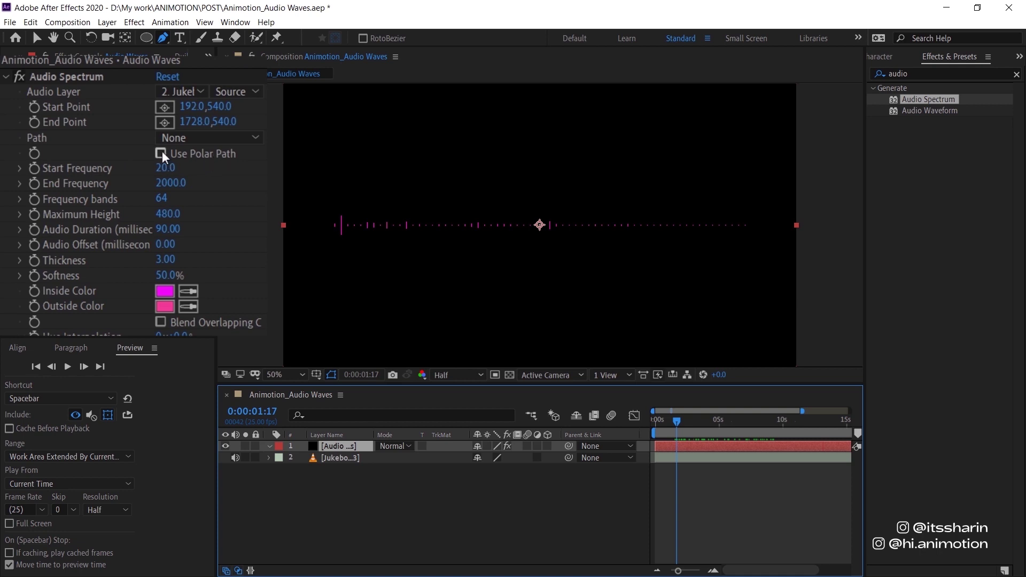
Try the Use Polar Path option on the Audio Spectrum, check it at 0:00:02:04, and turn it off.
{"action": "left_click", "coordinate": [161, 154]}
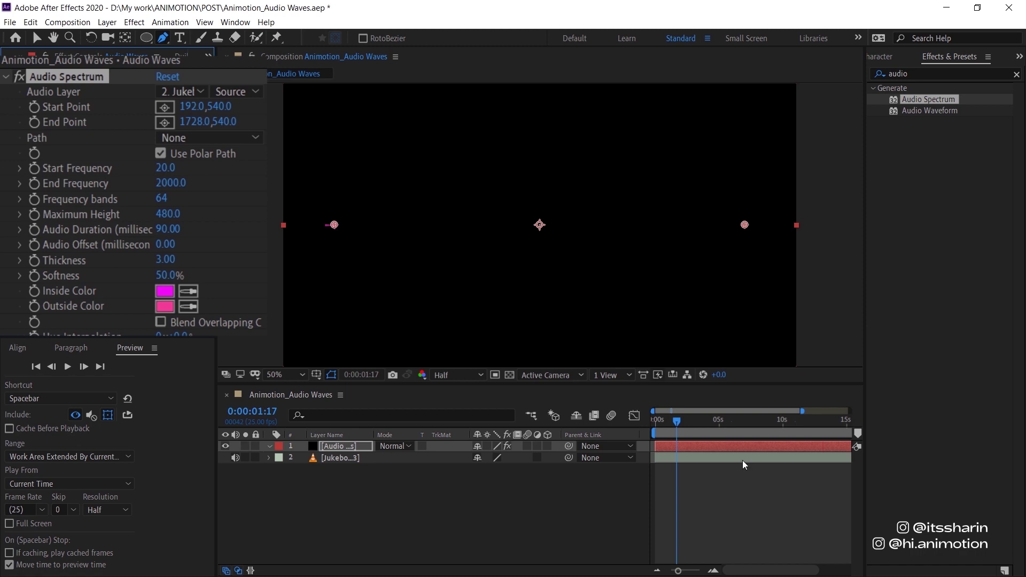
{"action": "left_click", "coordinate": [686, 422]}
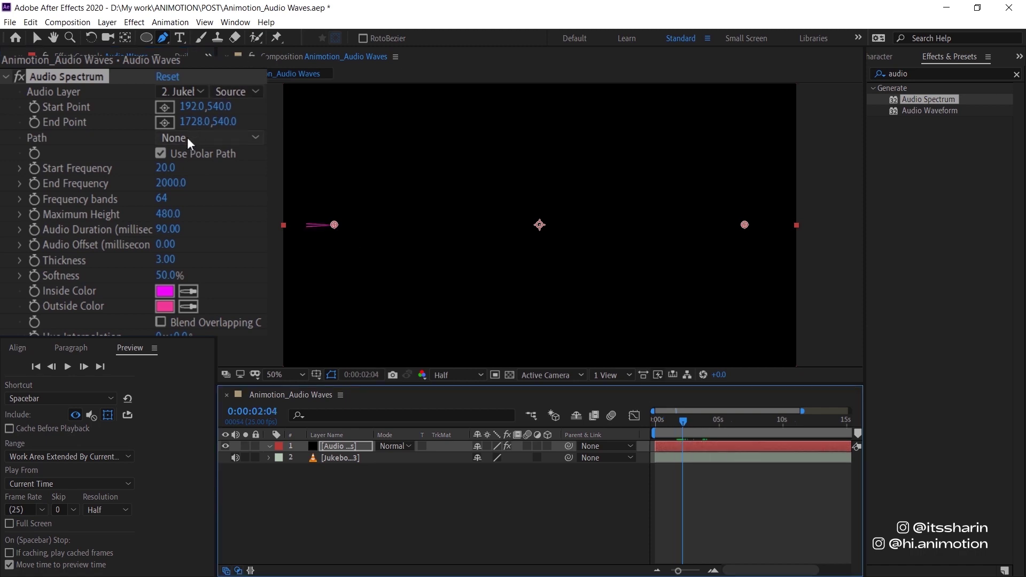
{"action": "left_click", "coordinate": [160, 154]}
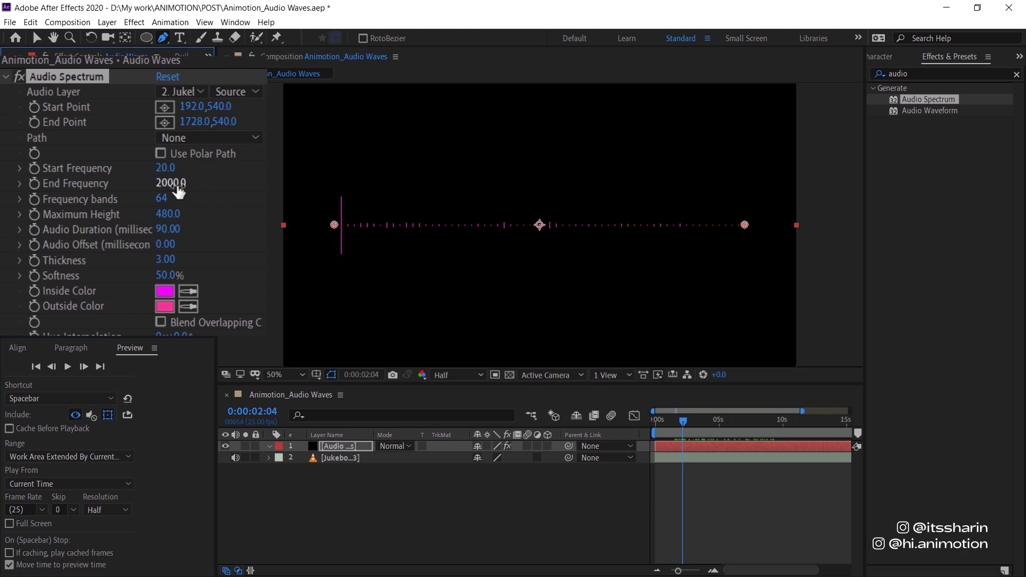
Try a much lower End Frequency for the Audio Spectrum, and restore it to 2000.
{"action": "left_click_drag", "start_coordinate": [179, 191], "coordinate": [160, 193]}
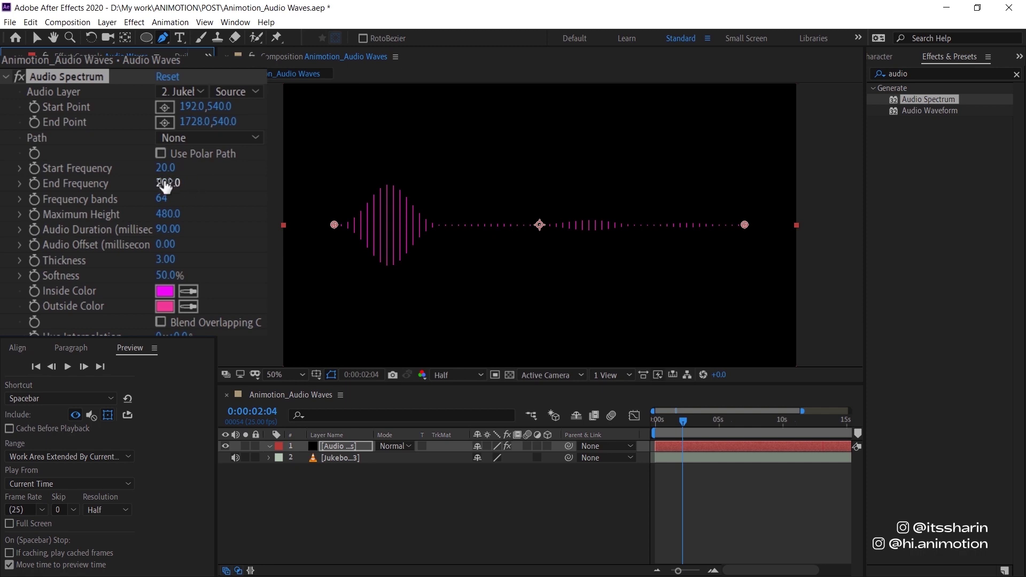
{"action": "left_click", "coordinate": [166, 184]}
{"action": "type", "text": "2000"}
{"action": "key", "text": "Return"}
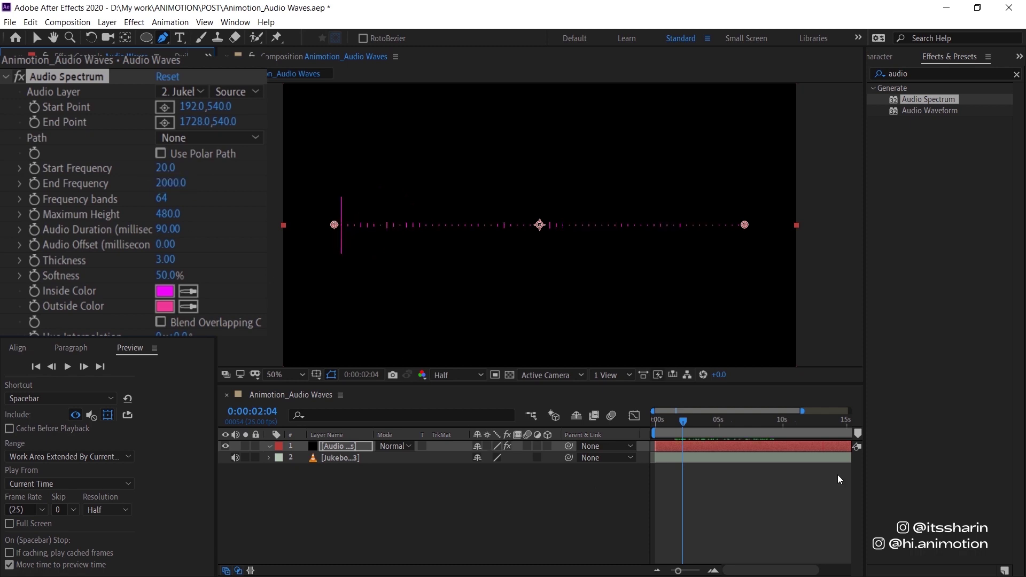
Set the Audio Spectrum's End Frequency to 500 at 0:00:04:19, and preview the bars up close at 0:00:03:17.
{"action": "left_click_drag", "start_coordinate": [688, 425], "coordinate": [716, 436]}
{"action": "left_click", "coordinate": [165, 183]}
{"action": "type", "text": "500"}
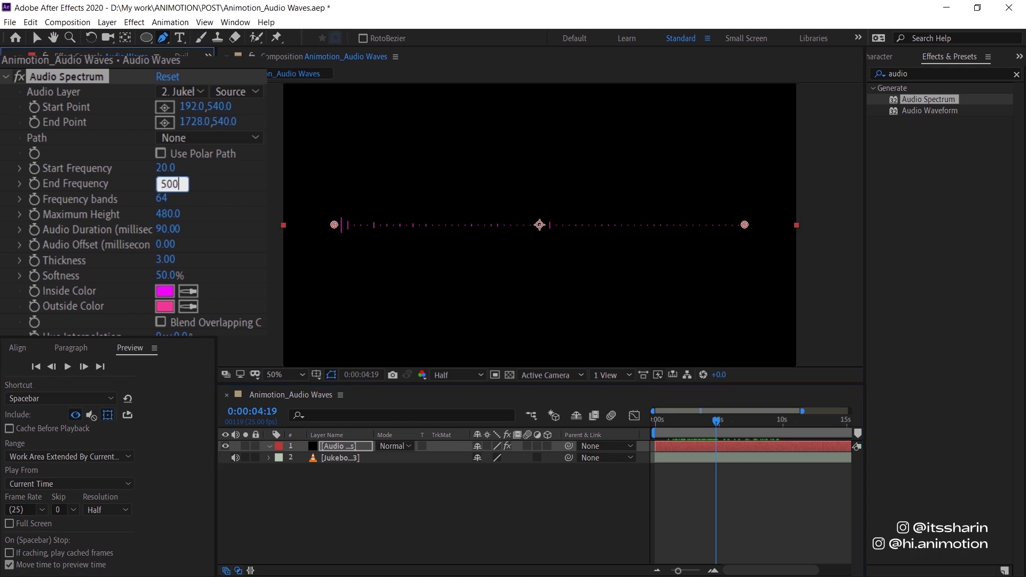
{"action": "key", "text": "Return"}
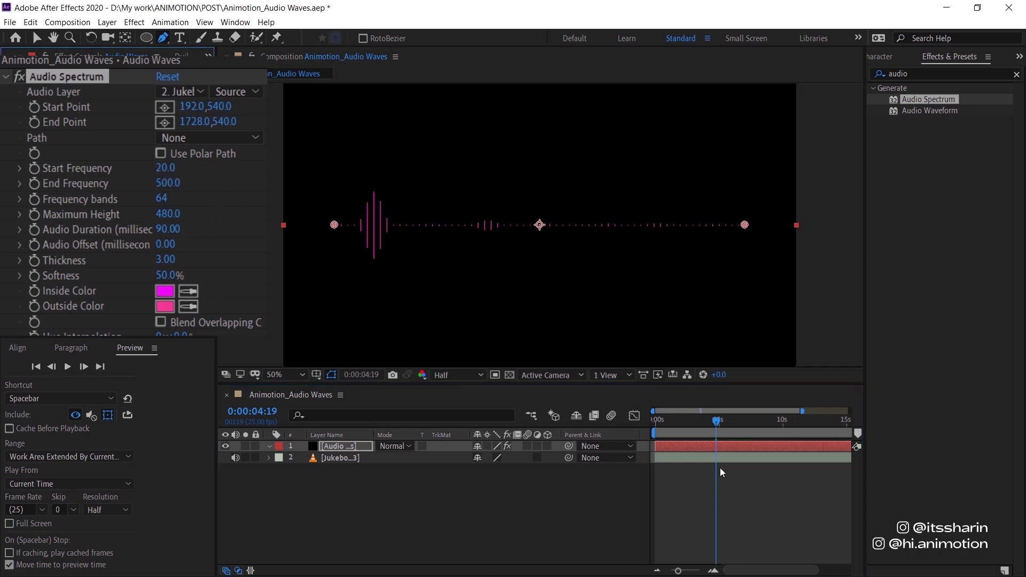
{"action": "mouse_move", "coordinate": [714, 425]}
{"action": "left_mouse_down"}
{"action": "mouse_move", "coordinate": [682, 425]}
{"action": "mouse_move", "coordinate": [701, 425]}
{"action": "left_mouse_up"}
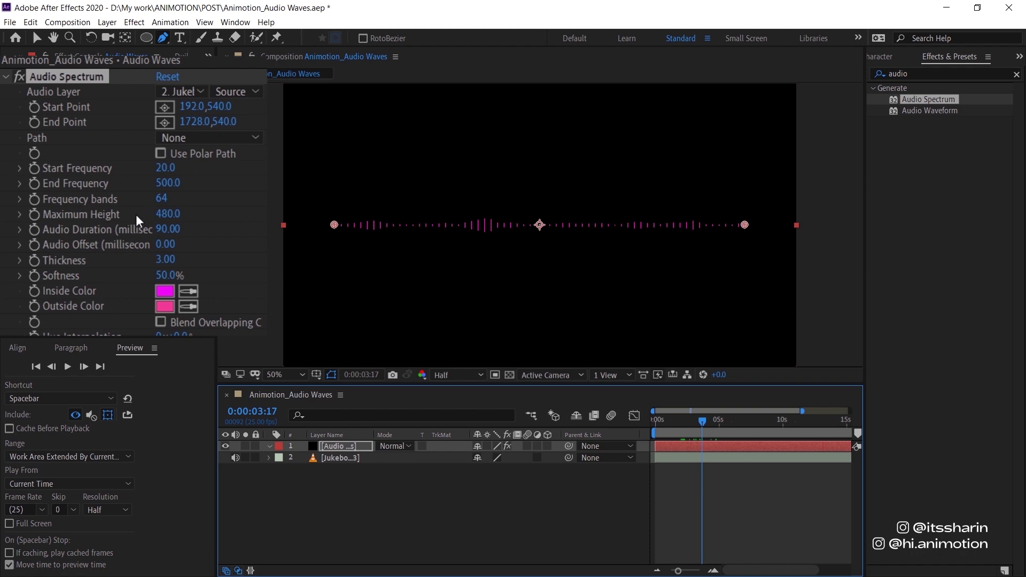
{"action": "scroll", "coordinate": [456, 294], "scroll_direction": "up", "scroll_amount": 3}
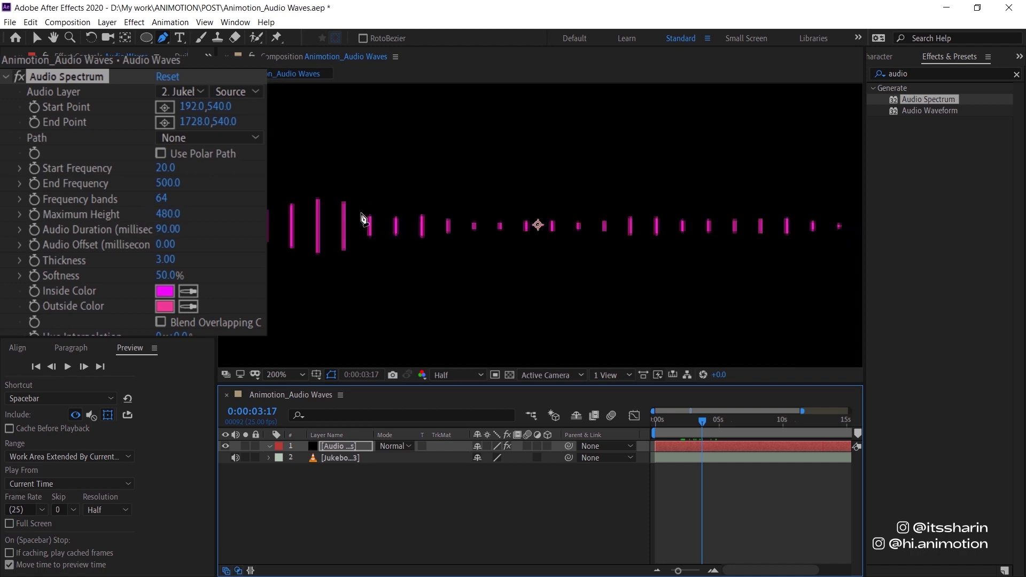
{"action": "scroll", "coordinate": [363, 219], "scroll_direction": "down", "scroll_amount": 1}
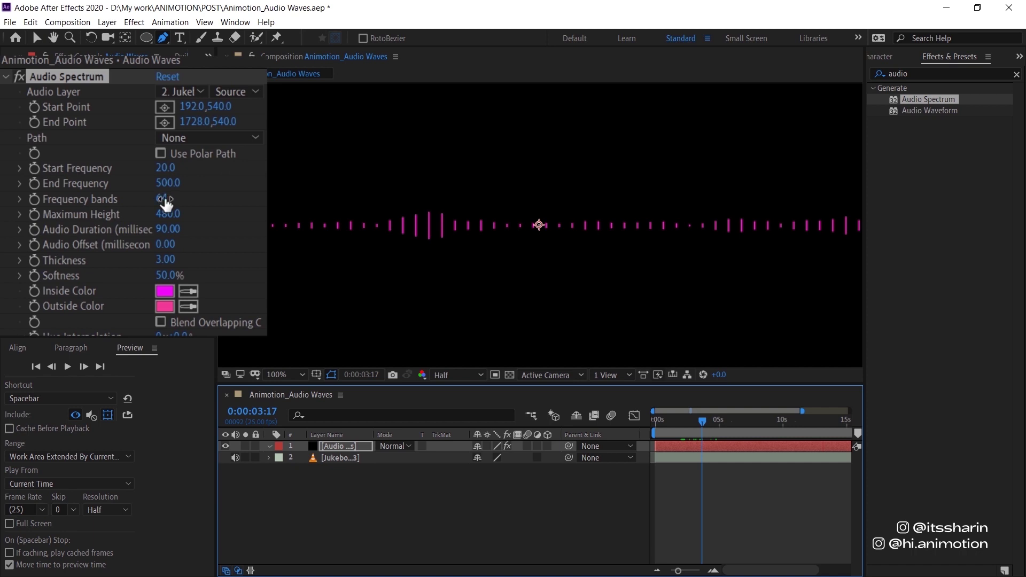
Try 765 Frequency bands on the Audio Spectrum, preview the playback, and restore the value to 64.
{"action": "left_click_drag", "start_coordinate": [165, 202], "coordinate": [688, 271]}
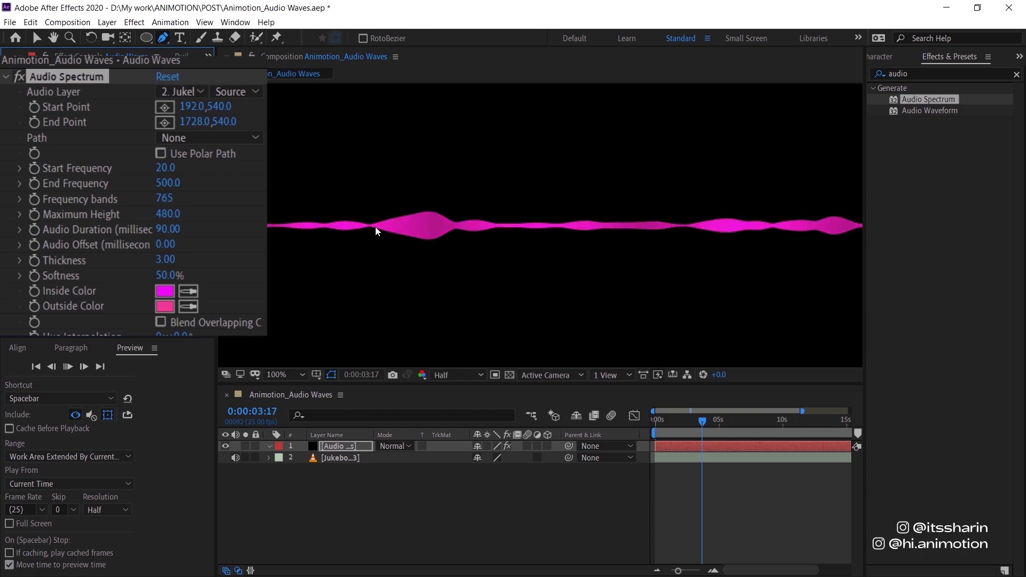
{"action": "key", "text": "space"}
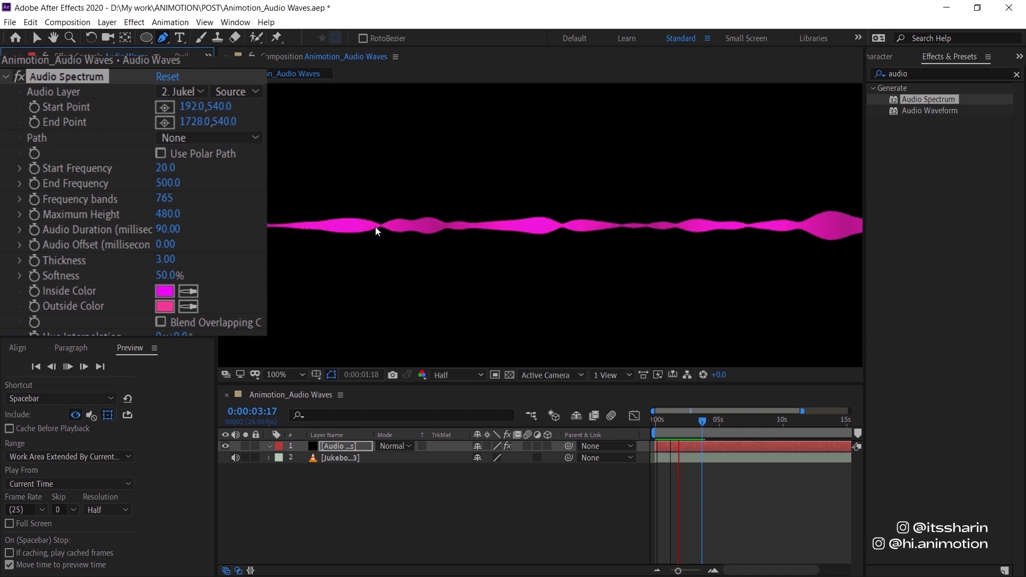
{"action": "key", "text": "space"}
{"action": "left_click", "coordinate": [166, 199]}
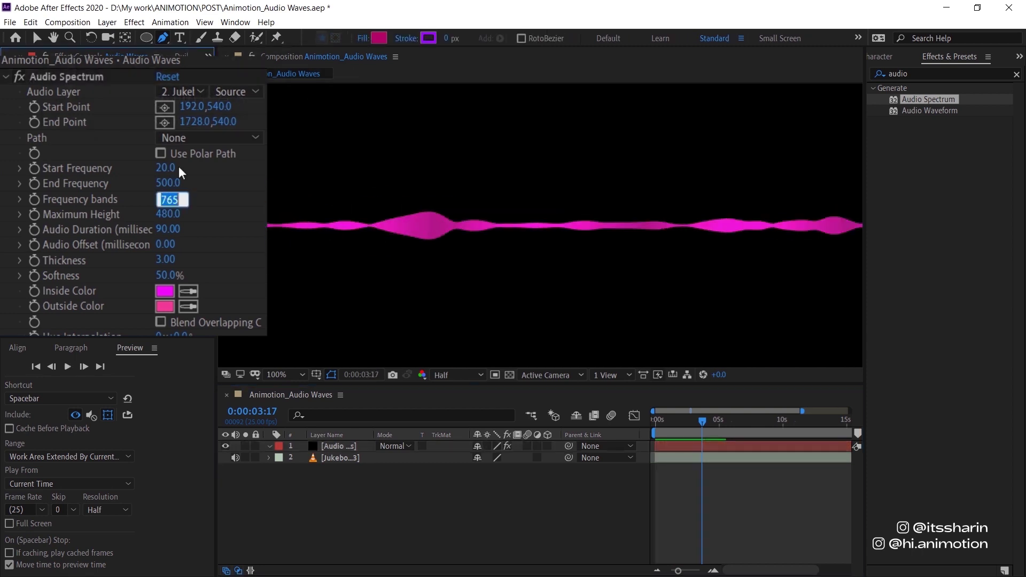
{"action": "type", "text": "64"}
{"action": "key", "text": "Return"}
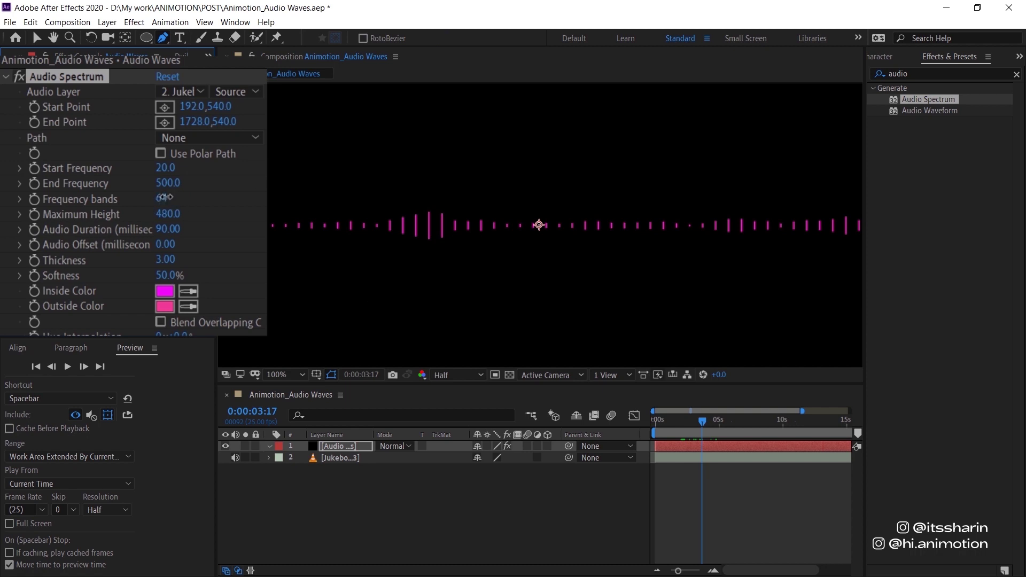
Set the Audio Spectrum's Frequency bands to 81 and view the deselected layer at 50% magnification.
{"action": "left_click_drag", "start_coordinate": [166, 197], "coordinate": [176, 191]}
{"action": "key", "text": "ctrl+shift+a"}
{"action": "key", "text": "comma"}
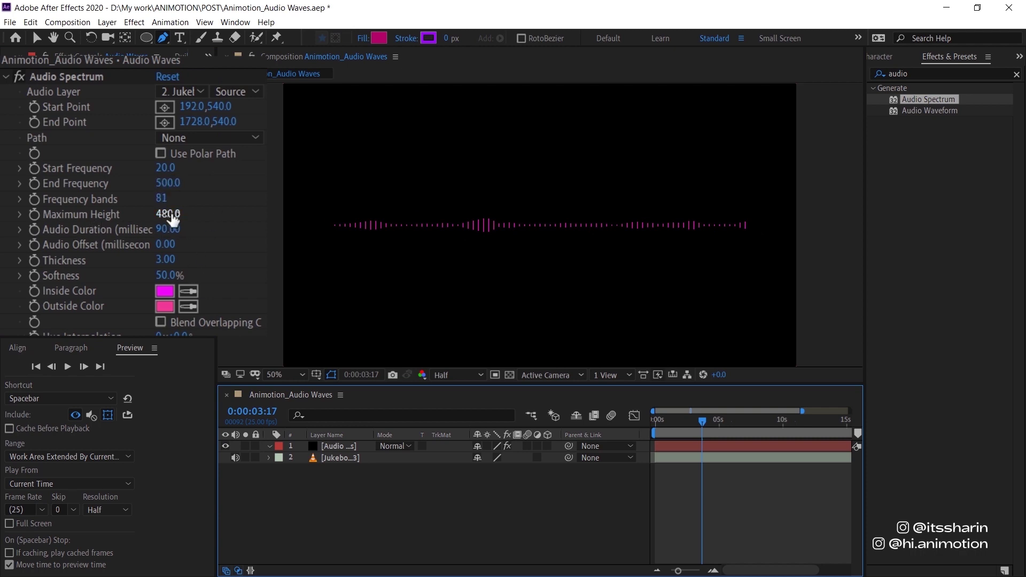
Raise the Audio Spectrum's Maximum Height to 1500 and preview the taller bars.
{"action": "left_click_drag", "start_coordinate": [166, 213], "coordinate": [274, 263]}
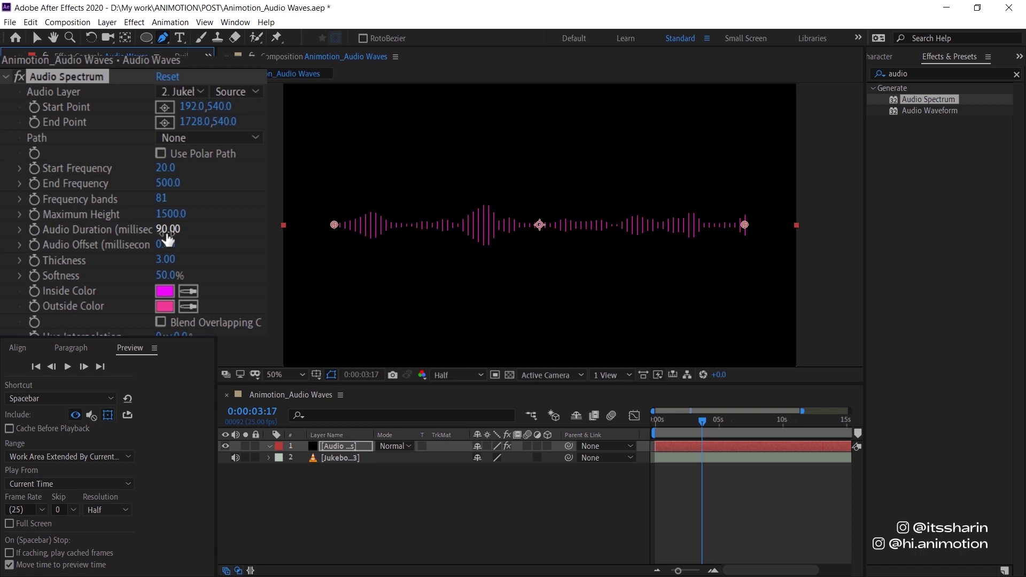
{"action": "key", "text": "space"}
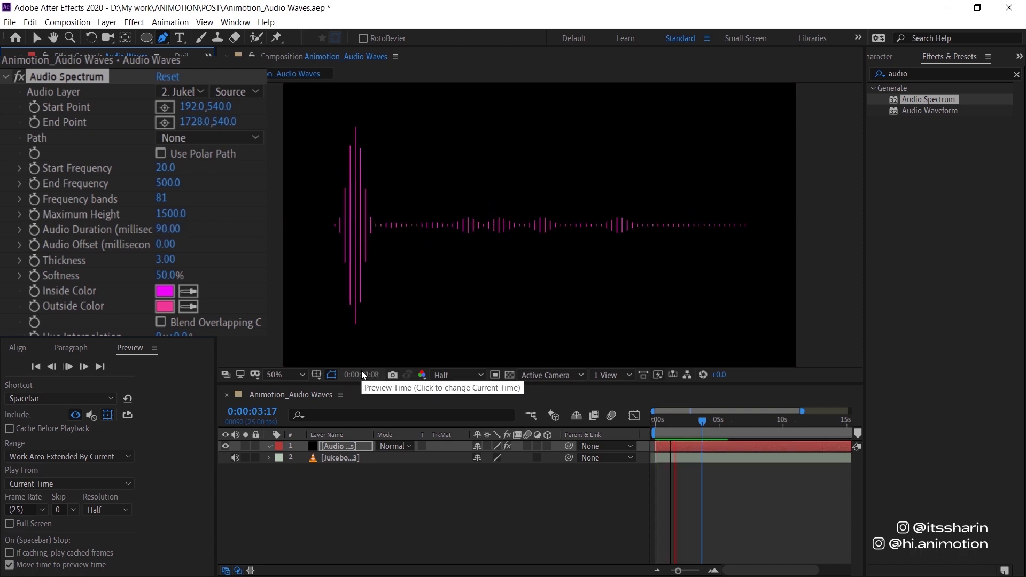
{"action": "key", "text": "space"}
Try an Audio Duration of 1000 milliseconds on the Audio Spectrum and preview the playback.
{"action": "left_click", "coordinate": [172, 234]}
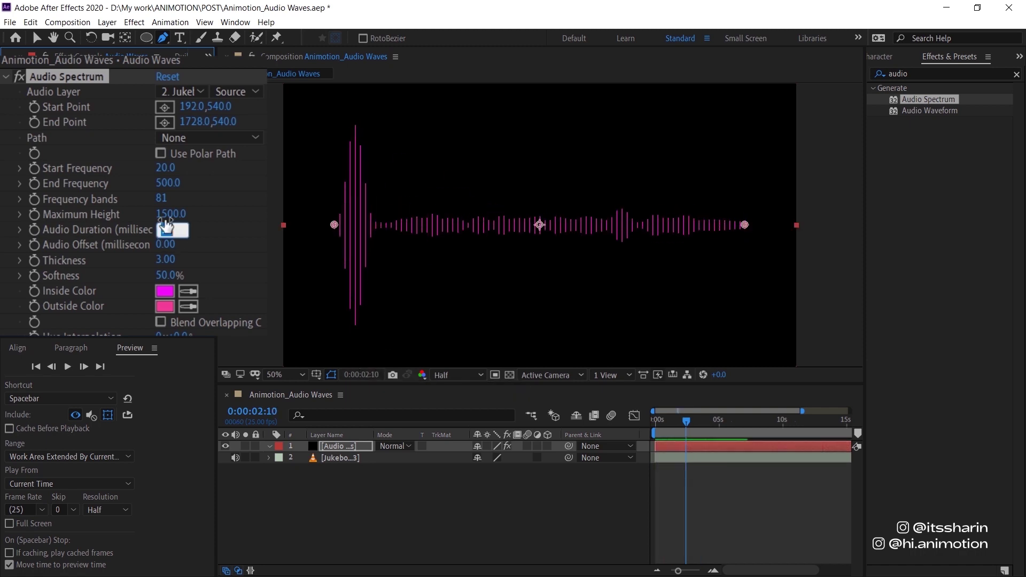
{"action": "type", "text": "1000"}
{"action": "key", "text": "Return"}
{"action": "key", "text": "space"}
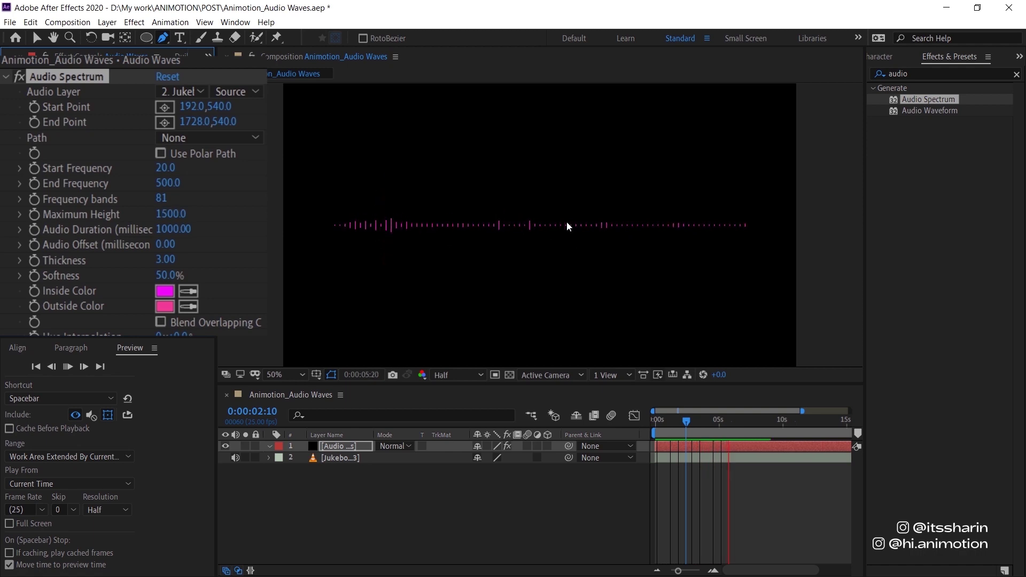
Try an Audio Duration of 100 milliseconds at 0:00:06:19, and set it to 120 milliseconds.
{"action": "left_click", "coordinate": [176, 229]}
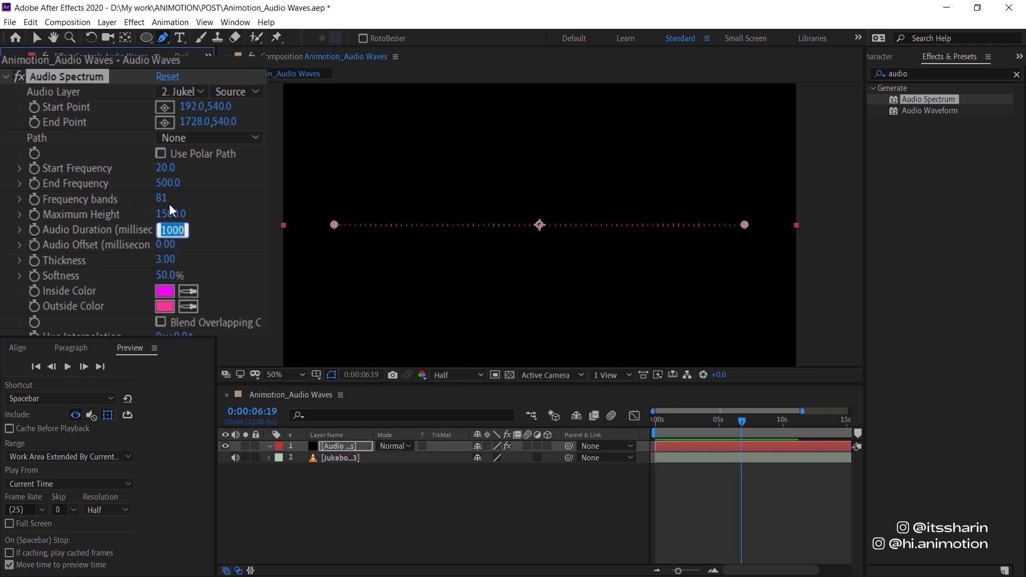
{"action": "type", "text": "100"}
{"action": "key", "text": "Return"}
{"action": "left_click", "coordinate": [176, 229]}
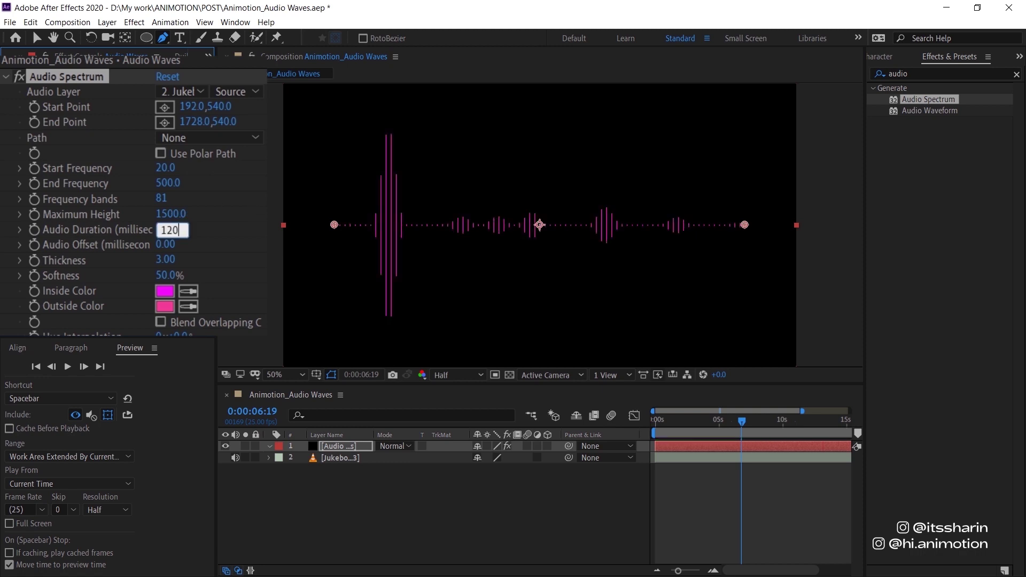
{"action": "type", "text": "120"}
{"action": "key", "text": "Return"}
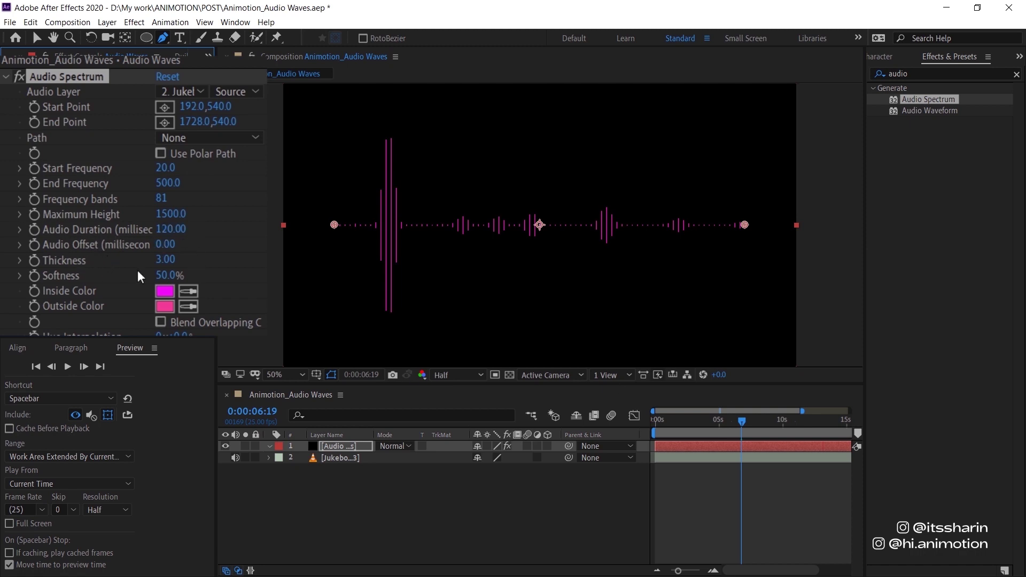
Set the Audio Spectrum's Thickness to 5.40 and Softness to 0%, viewing the bars up close at Full resolution.
{"action": "mouse_move", "coordinate": [163, 259]}
{"action": "left_mouse_down"}
{"action": "mouse_move", "coordinate": [194, 259]}
{"action": "mouse_move", "coordinate": [181, 259]}
{"action": "left_mouse_up"}
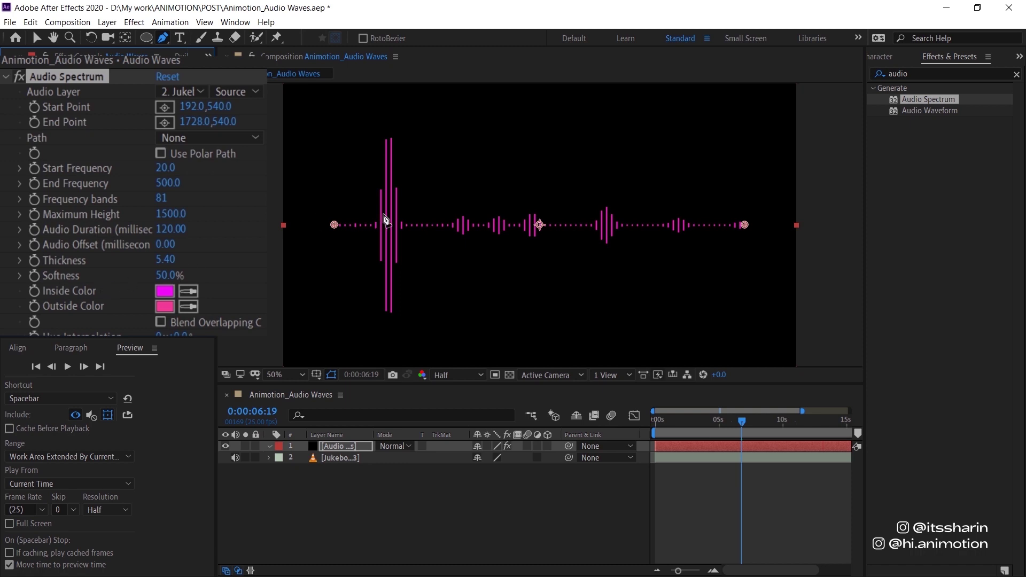
{"action": "scroll", "coordinate": [385, 220], "scroll_direction": "up", "scroll_amount": 4}
{"action": "left_click", "coordinate": [447, 375]}
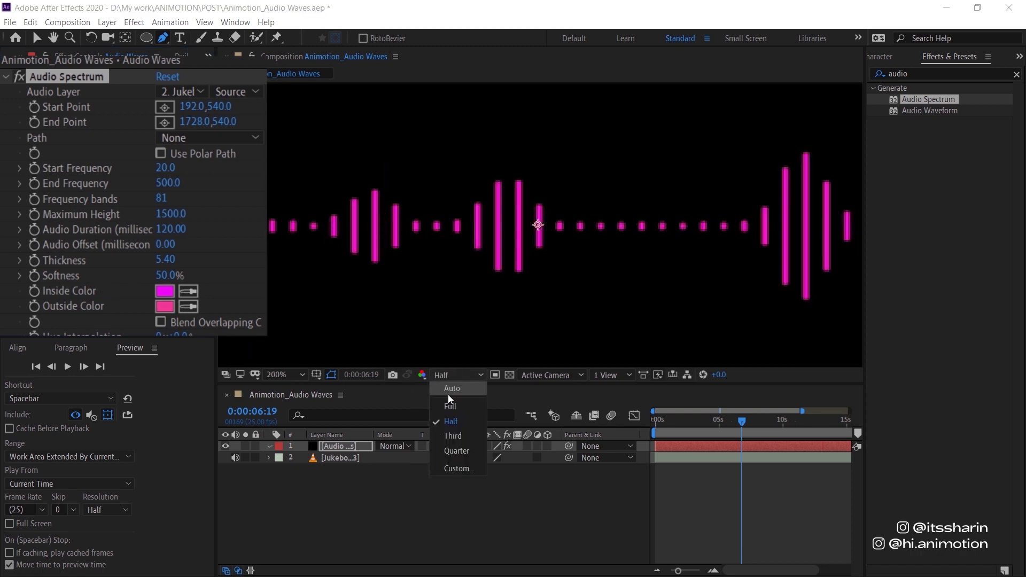
{"action": "left_click", "coordinate": [450, 406]}
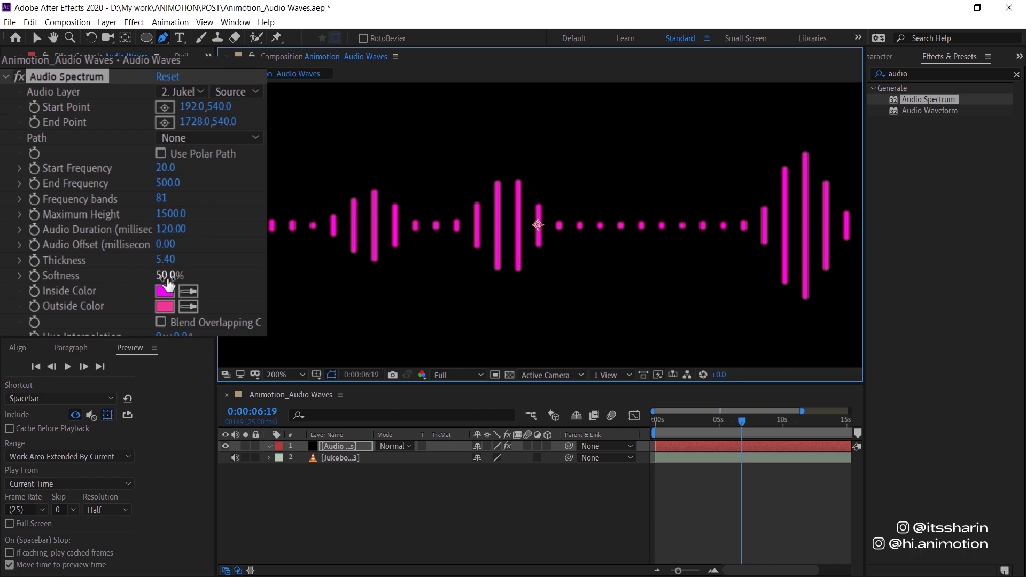
{"action": "left_click_drag", "start_coordinate": [165, 275], "coordinate": [144, 307]}
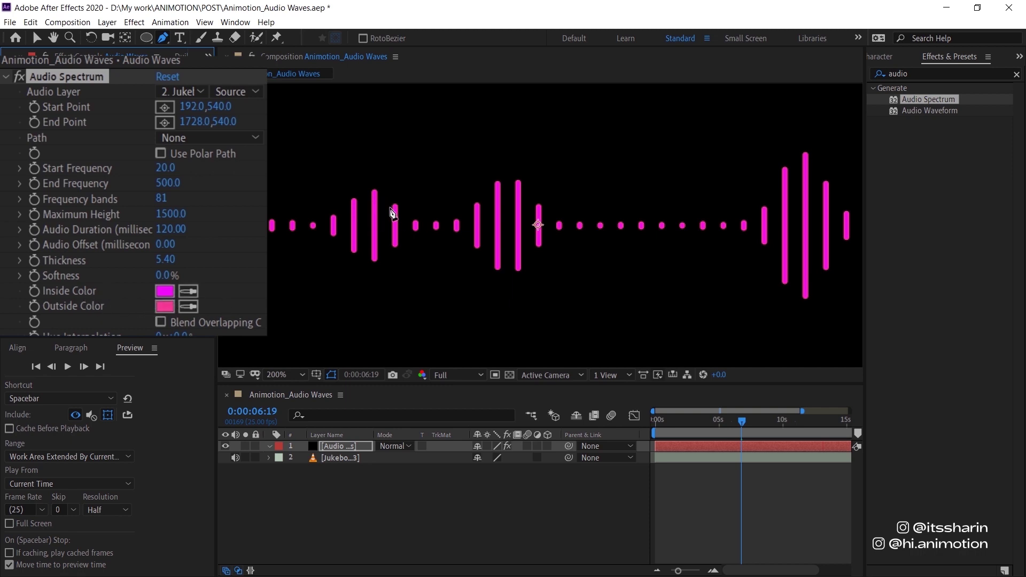
Try a blue Inside Color and a yellow Outside Color on the Audio Spectrum, and undo both color changes.
{"action": "left_click", "coordinate": [166, 293]}
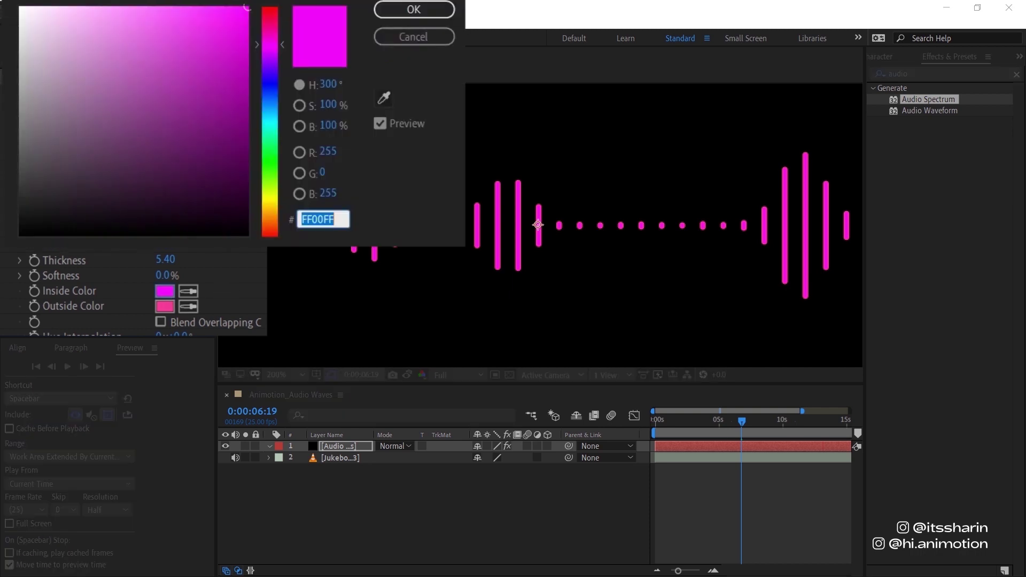
{"action": "left_click", "coordinate": [269, 88]}
{"action": "left_click", "coordinate": [394, 10]}
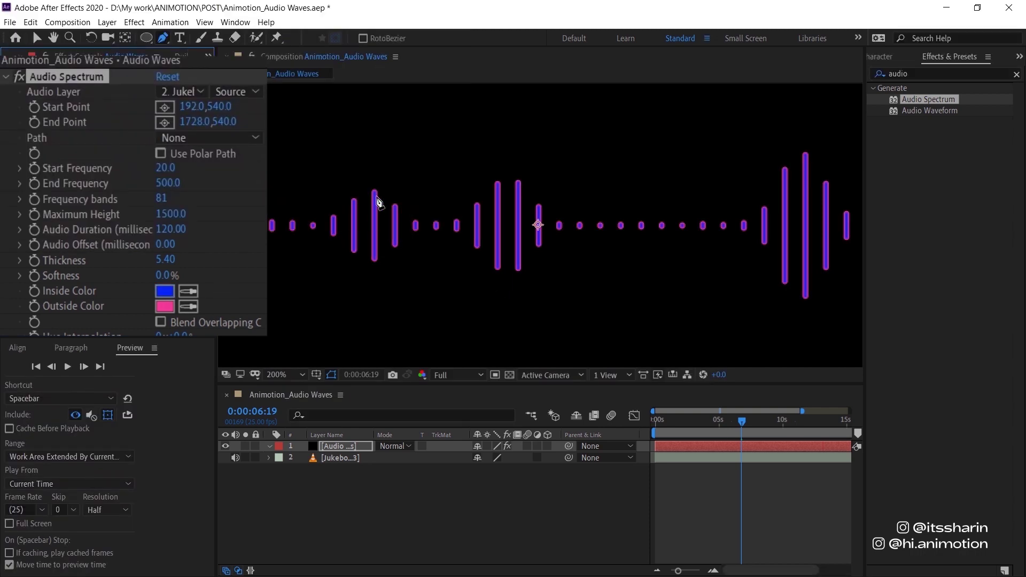
{"action": "left_click", "coordinate": [166, 306]}
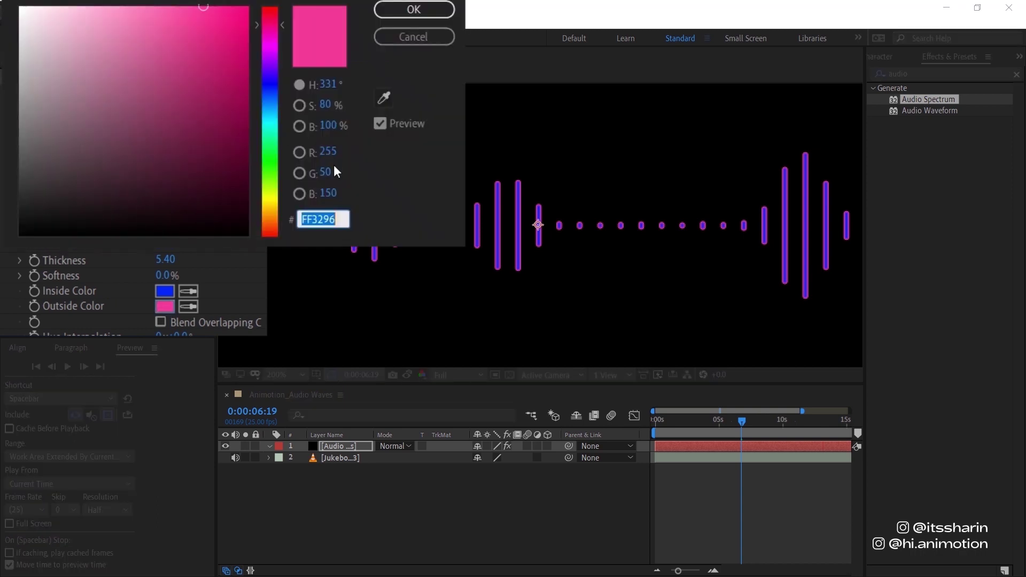
{"action": "left_click", "coordinate": [267, 206]}
{"action": "left_click", "coordinate": [434, 12]}
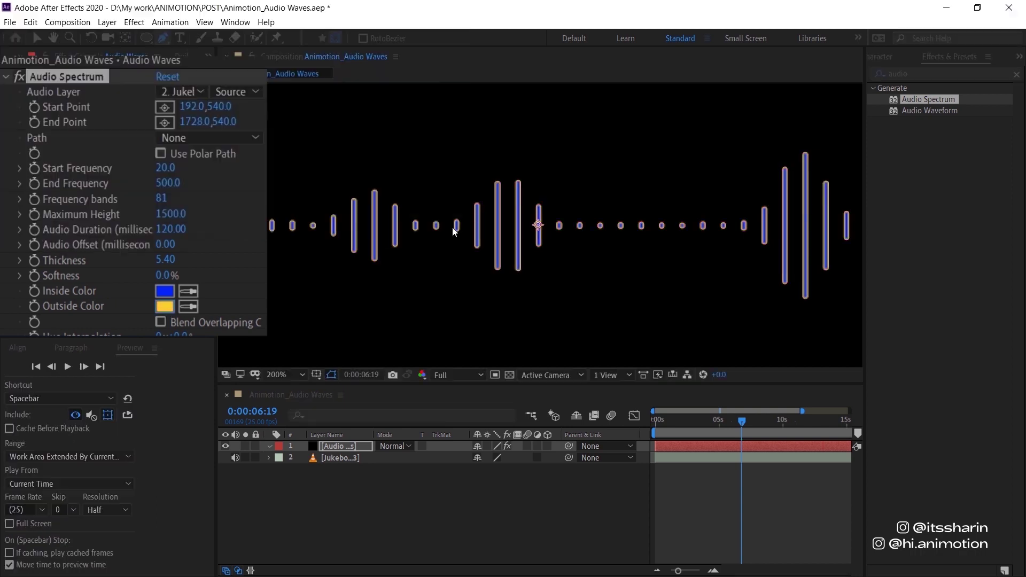
{"action": "key", "text": "ctrl+z"}
{"action": "key", "text": "ctrl+z"}
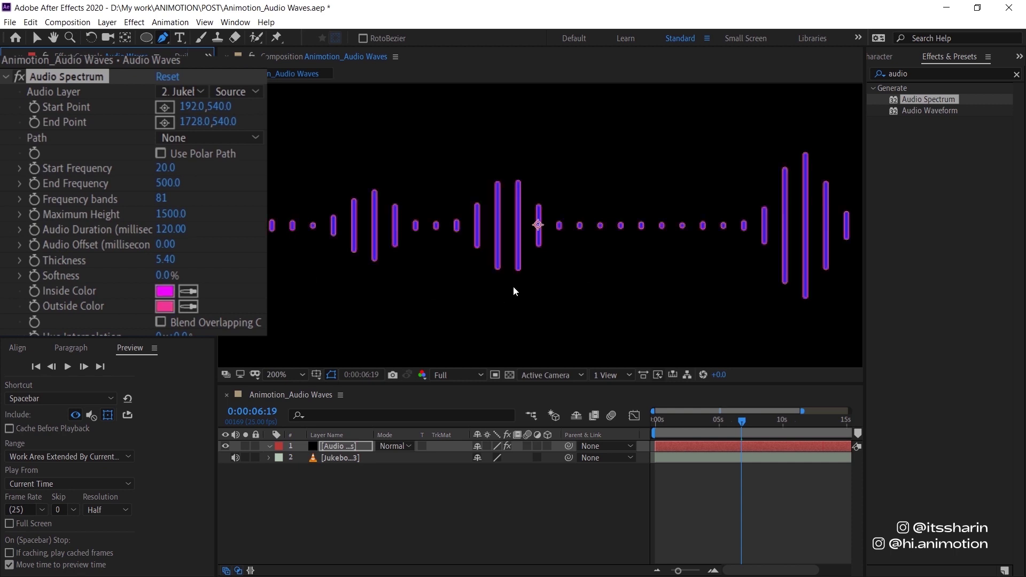
Set the Audio Spectrum's Hue Interpolation to 57° with the whole composition in view.
{"action": "scroll", "coordinate": [485, 301], "scroll_direction": "down", "scroll_amount": 2}
{"action": "scroll", "coordinate": [127, 277], "scroll_direction": "down", "scroll_amount": 3}
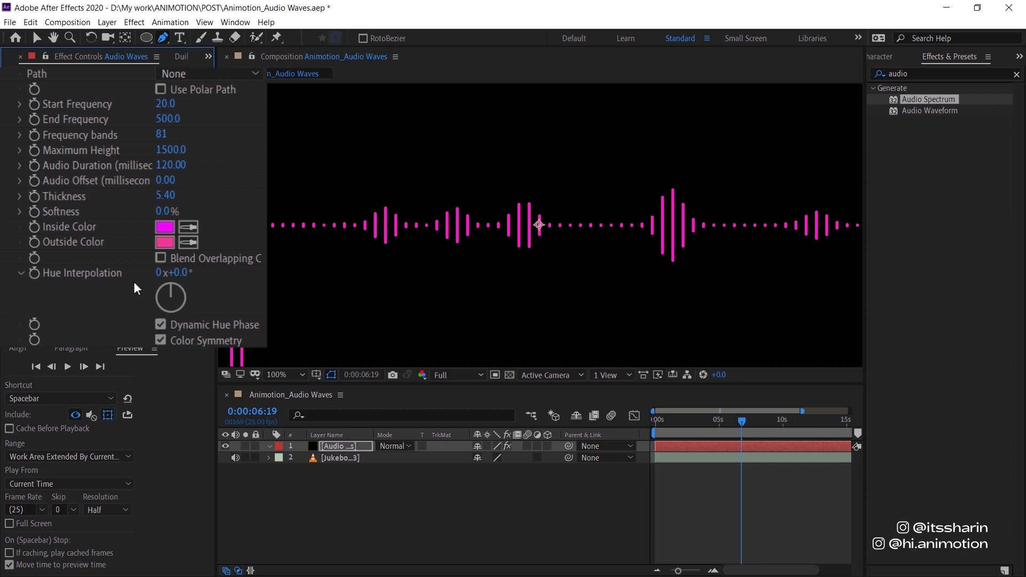
{"action": "scroll", "coordinate": [357, 270], "scroll_direction": "down", "scroll_amount": 4}
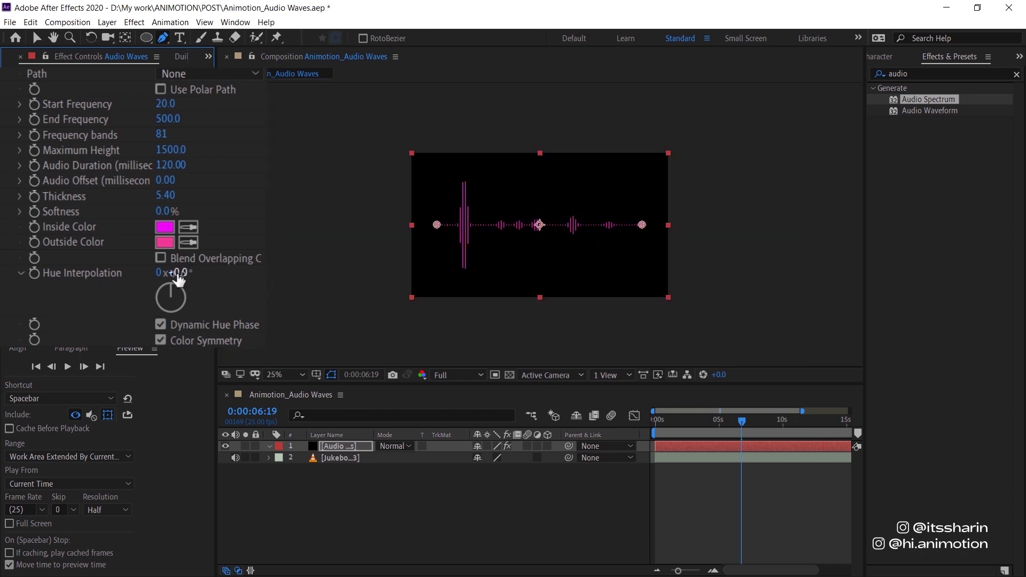
{"action": "scroll", "coordinate": [462, 259], "scroll_direction": "up", "scroll_amount": 2}
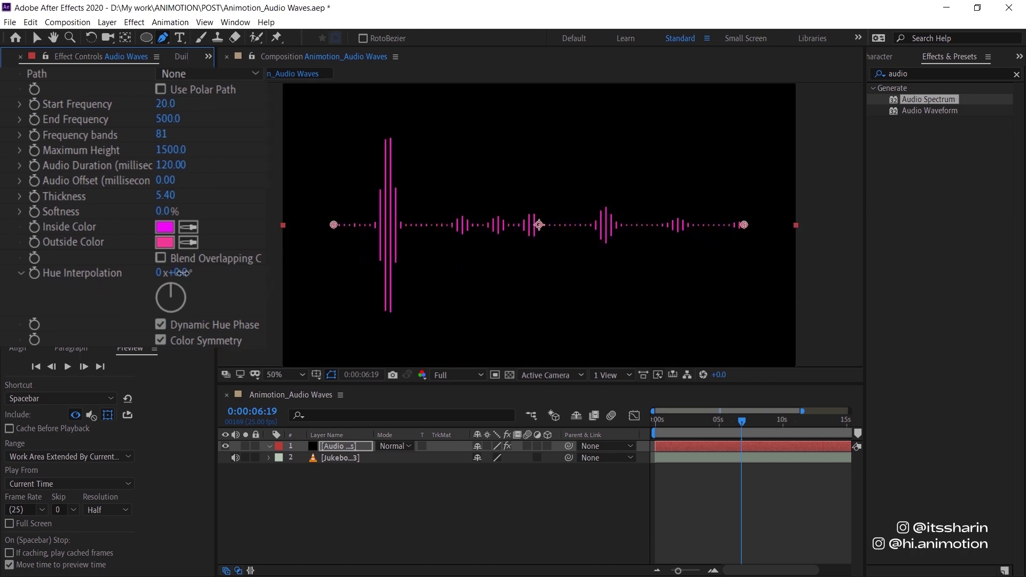
{"action": "left_click_drag", "start_coordinate": [182, 272], "coordinate": [561, 297]}
{"action": "left_click_drag", "start_coordinate": [262, 315], "coordinate": [265, 315]}
Try toggling the Audio Spectrum's Dynamic Hue Phase and Color Symmetry options, leaving both on.
{"action": "scroll", "coordinate": [210, 269], "scroll_direction": "down", "scroll_amount": 2}
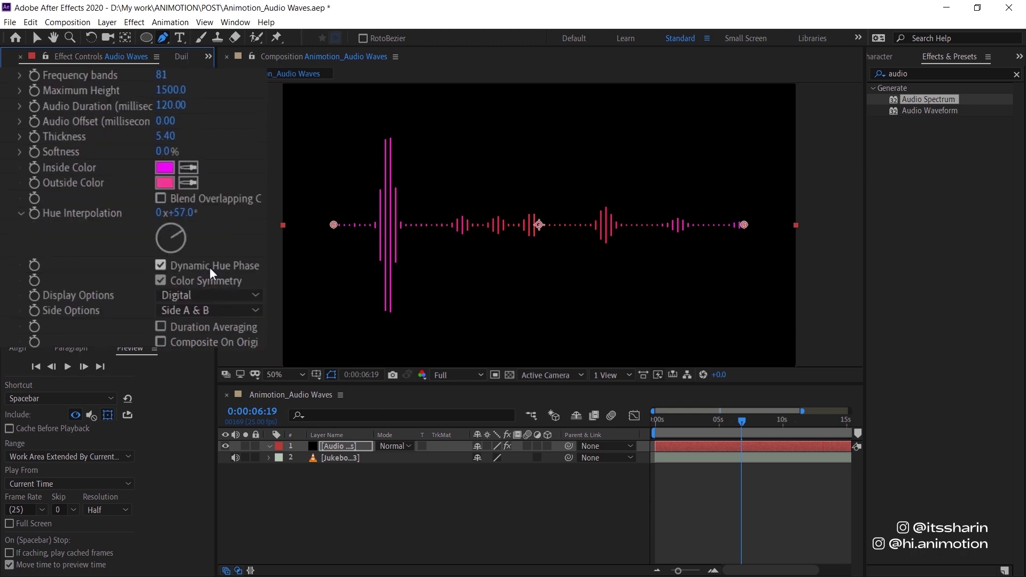
{"action": "left_click", "coordinate": [160, 265]}
{"action": "left_click", "coordinate": [161, 280]}
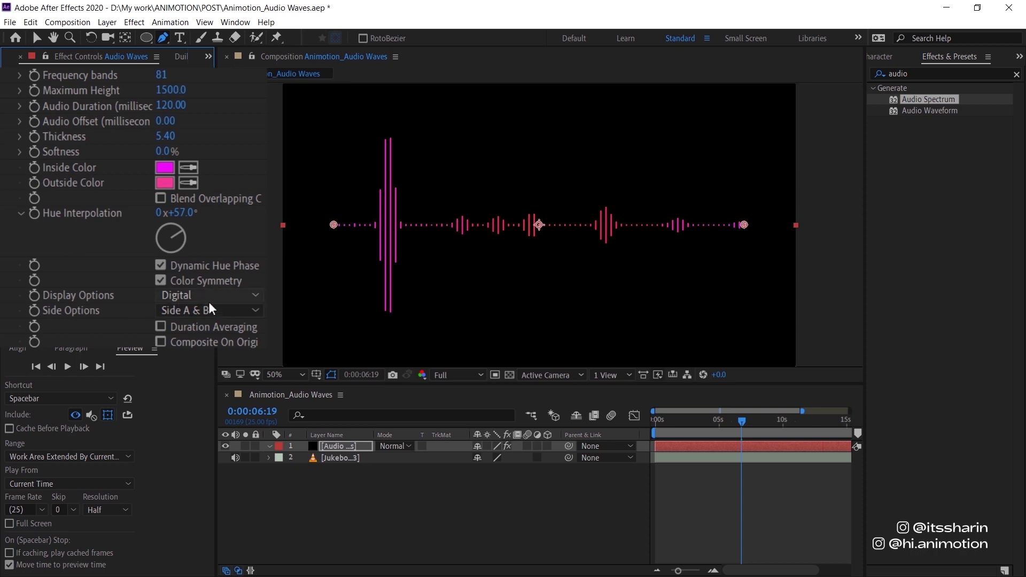
Try the Analog lines and Analog dots display options at different times, and return the display to Digital.
{"action": "left_click", "coordinate": [242, 295]}
{"action": "left_click", "coordinate": [255, 329]}
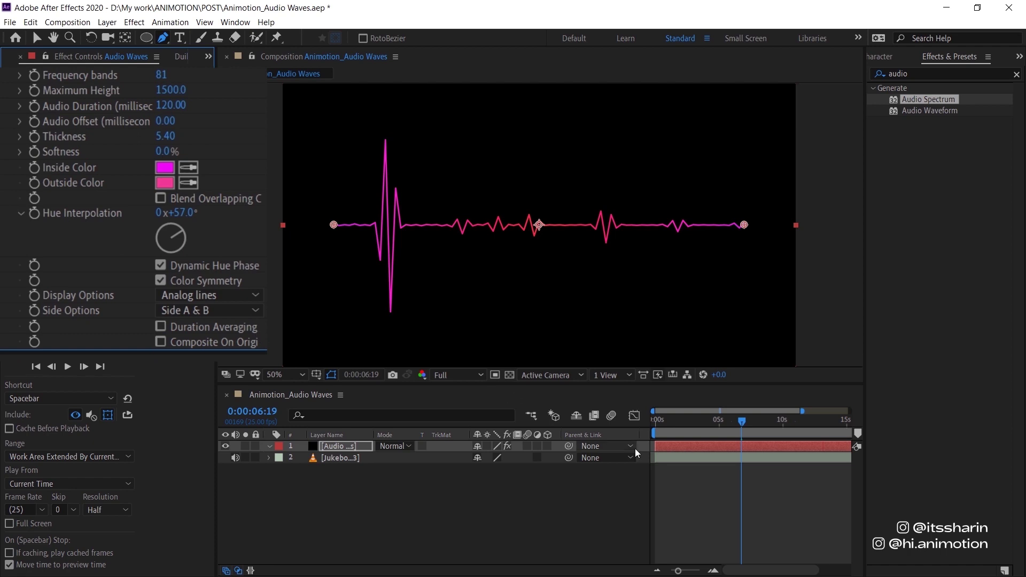
{"action": "left_click_drag", "start_coordinate": [709, 426], "coordinate": [735, 421]}
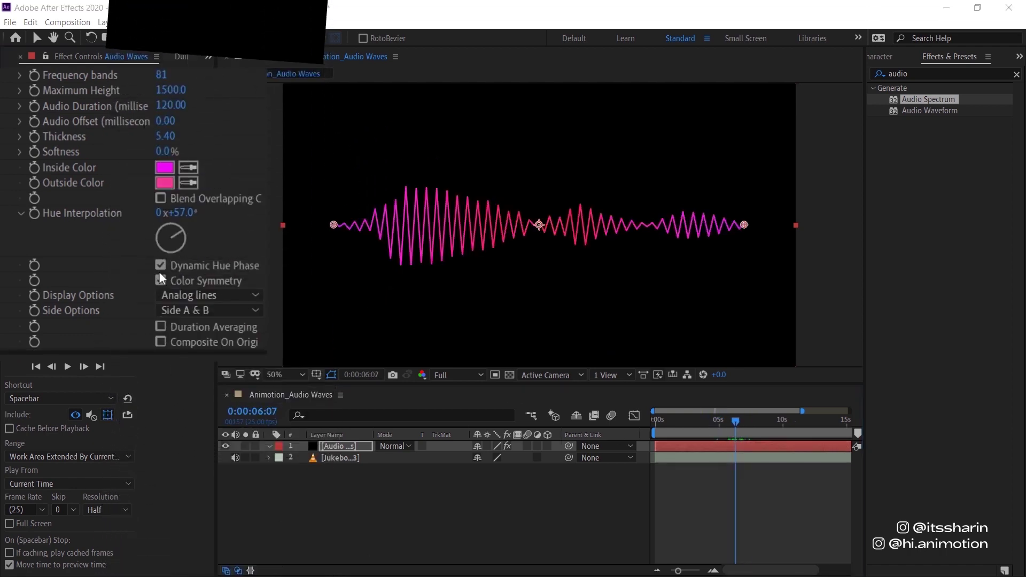
{"action": "left_click", "coordinate": [210, 295]}
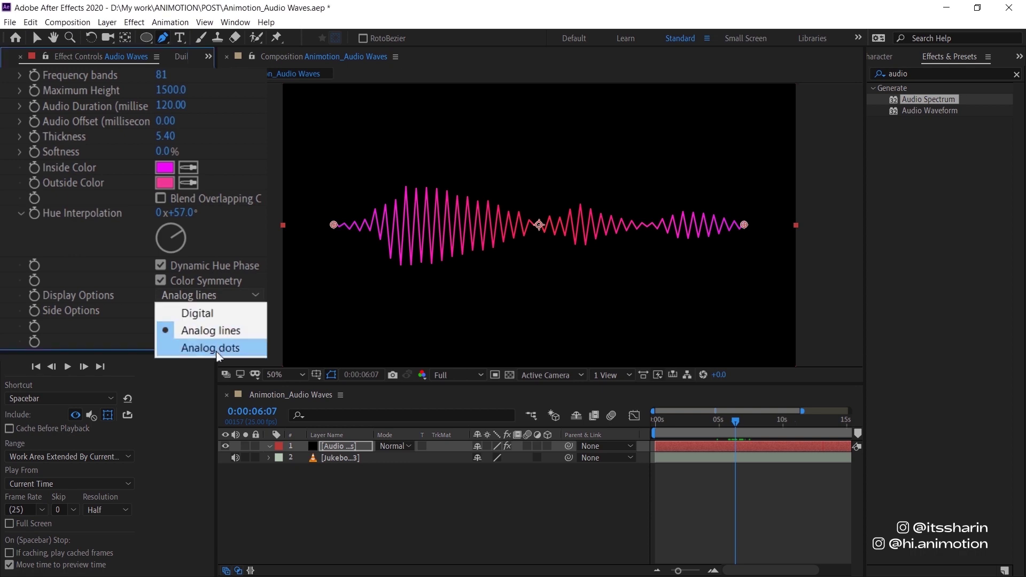
{"action": "left_click", "coordinate": [210, 348]}
{"action": "left_click_drag", "start_coordinate": [729, 422], "coordinate": [750, 422]}
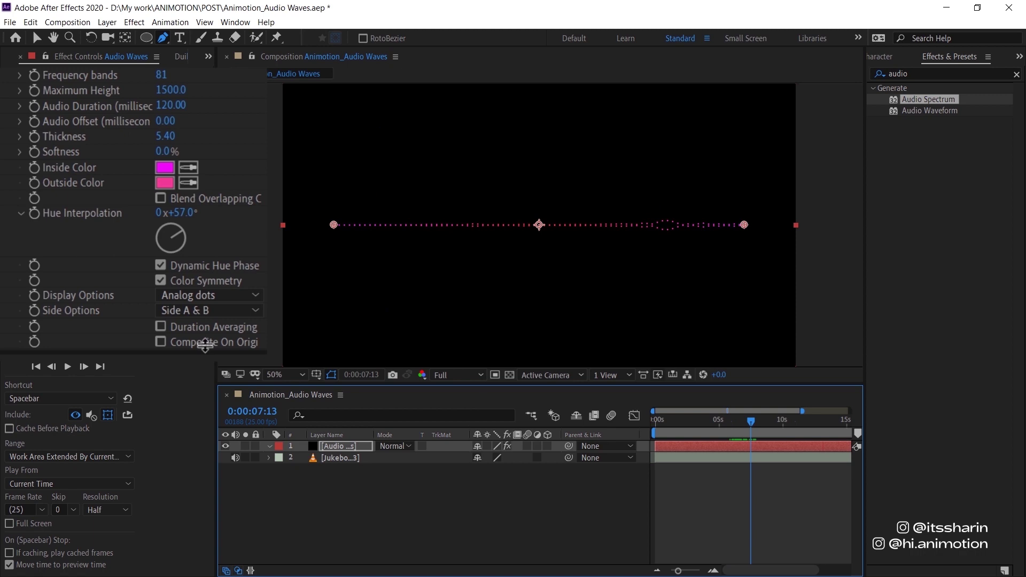
{"action": "left_click", "coordinate": [214, 294]}
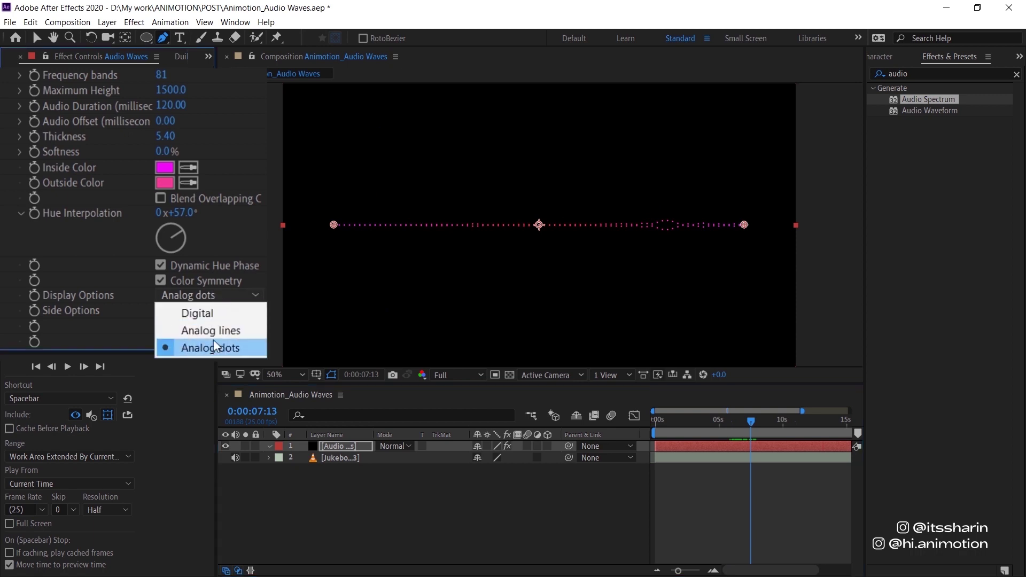
{"action": "left_click", "coordinate": [248, 313]}
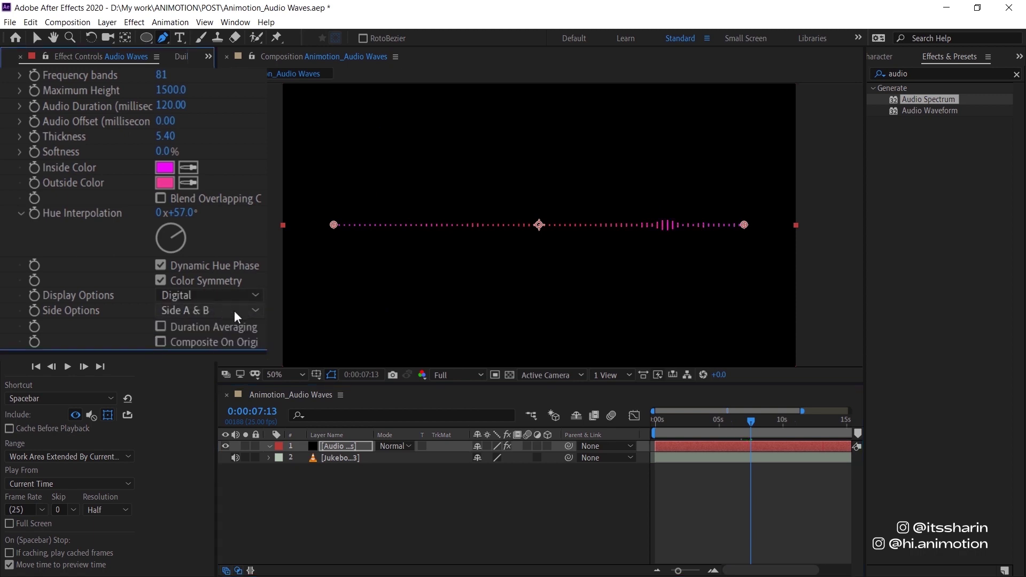
Try the Audio Spectrum's Side A and Side B options on a frame with tall bars, and return to Side A & B.
{"action": "left_click", "coordinate": [717, 430]}
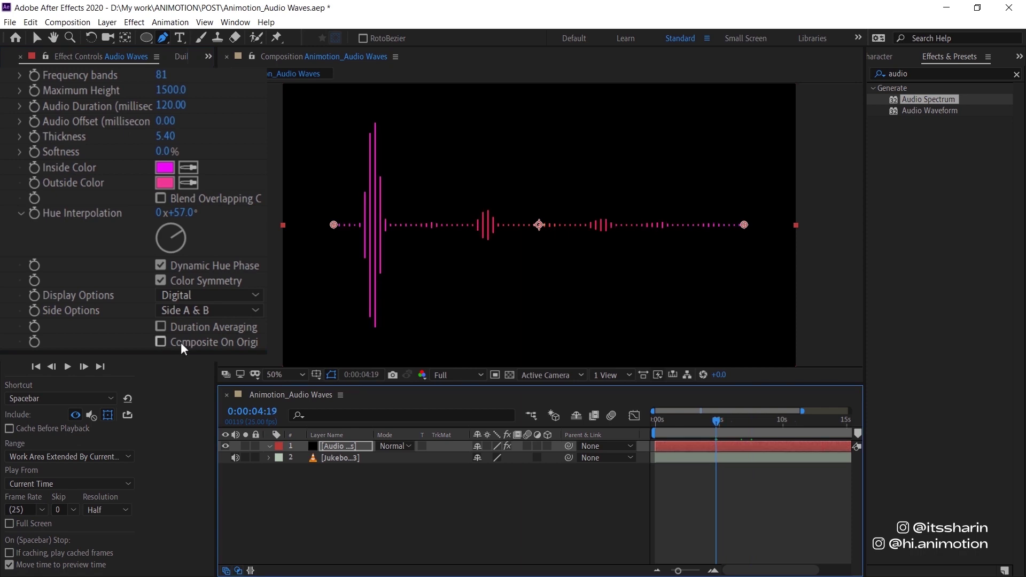
{"action": "left_click", "coordinate": [190, 313]}
{"action": "left_click", "coordinate": [261, 330]}
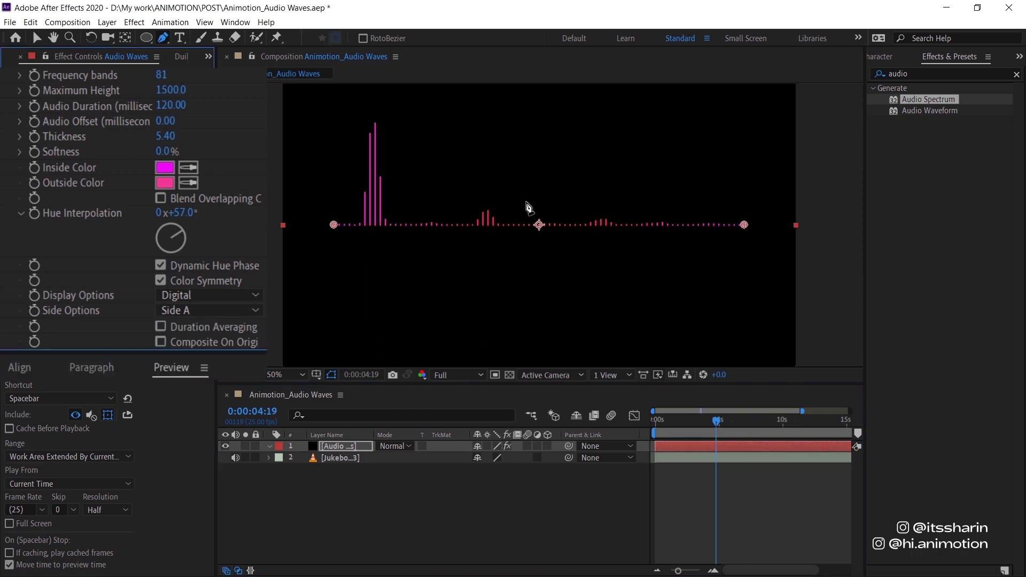
{"action": "left_click", "coordinate": [245, 312]}
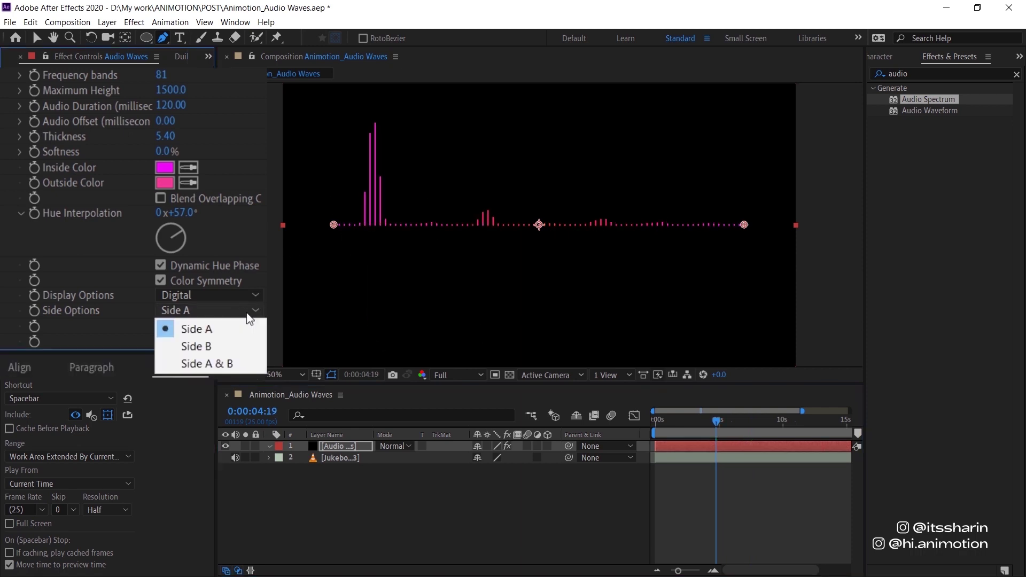
{"action": "left_click", "coordinate": [243, 348]}
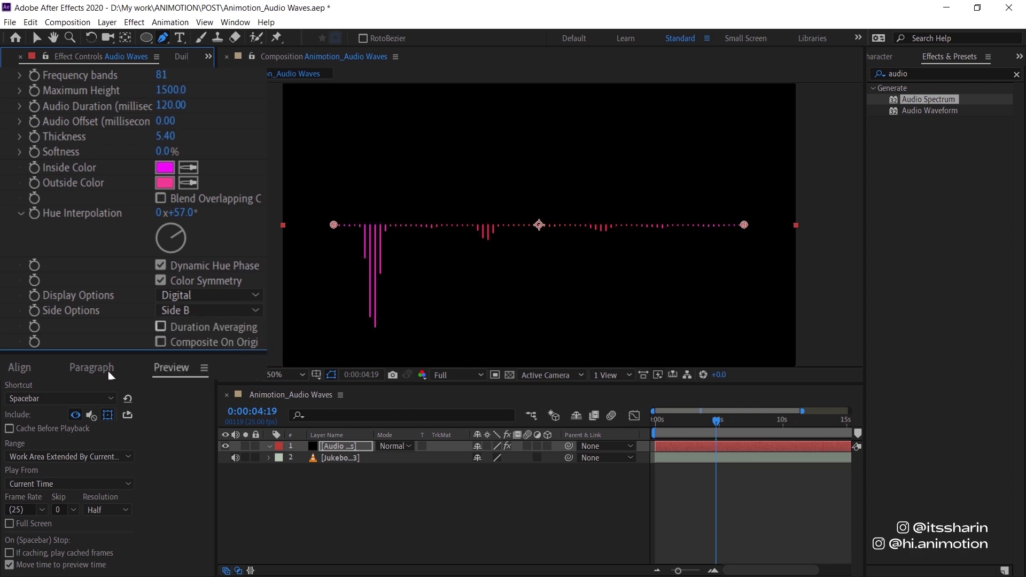
{"action": "left_click", "coordinate": [211, 310]}
{"action": "left_click", "coordinate": [212, 363]}
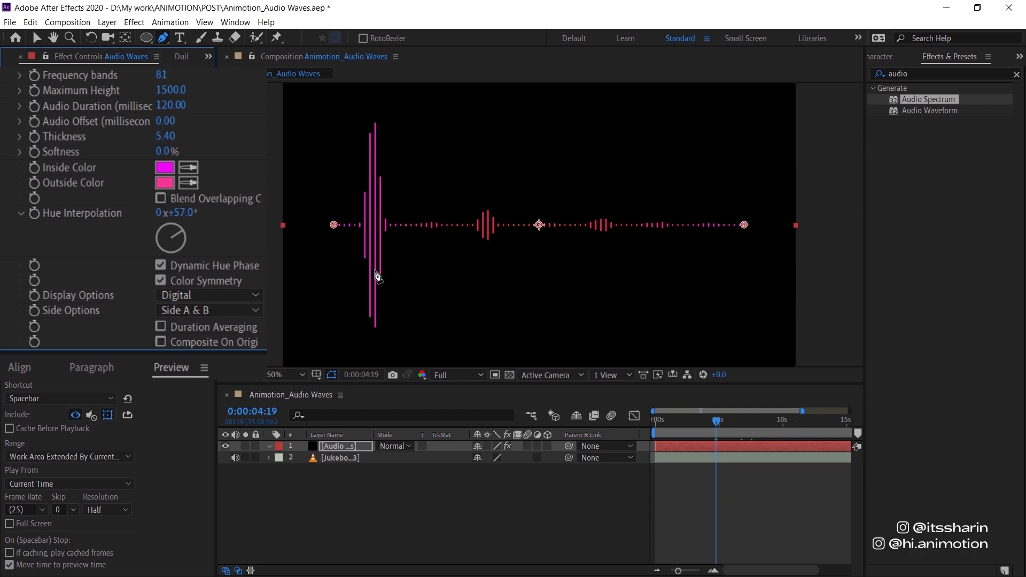
Draw a circular ellipse mask centred in the composition on the Audio Waves layer and set its mask mode to None.
{"action": "left_click", "coordinate": [149, 39]}
{"action": "scroll", "coordinate": [208, 166], "scroll_direction": "up", "scroll_amount": 3}
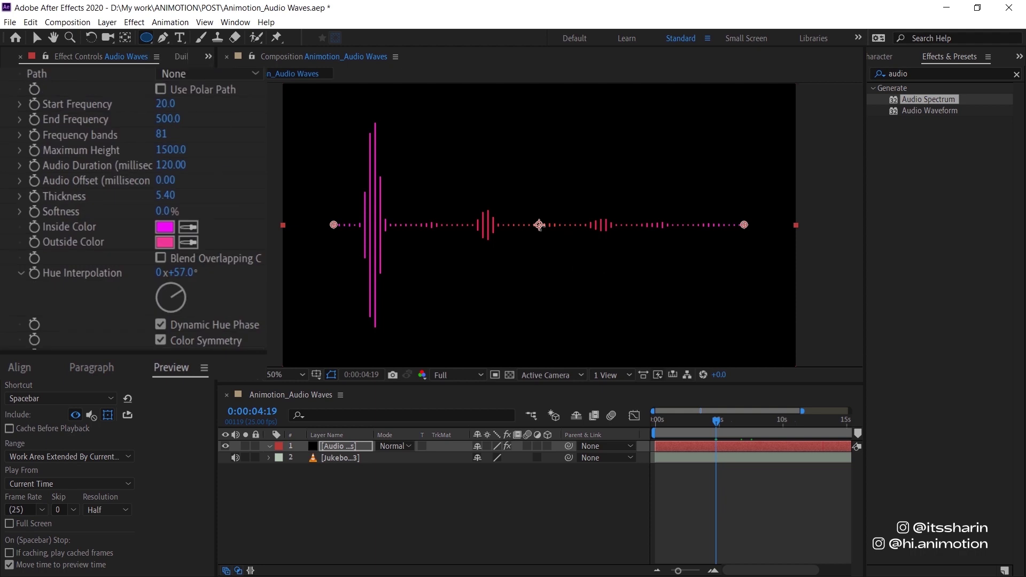
{"action": "left_click_drag", "start_coordinate": [539, 224], "coordinate": [458, 152]}
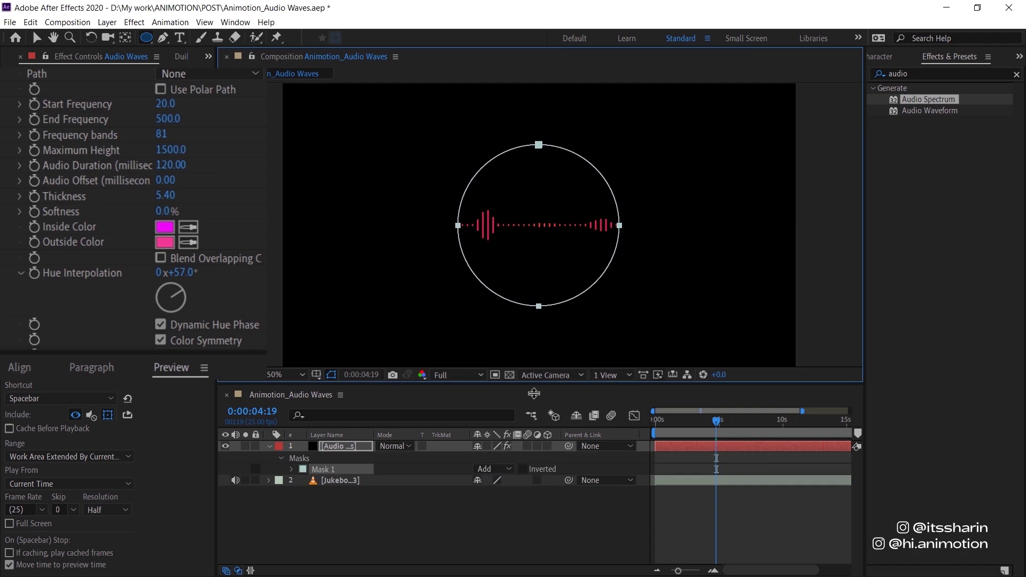
{"action": "left_click", "coordinate": [494, 469]}
{"action": "left_click", "coordinate": [528, 482]}
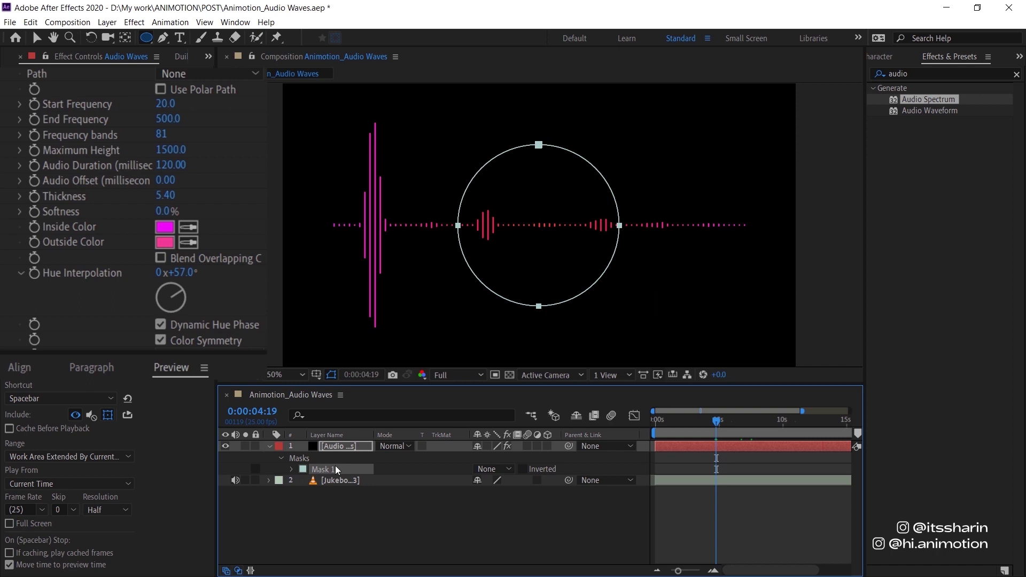
Set the Audio Spectrum's Path to Mask 1 and view the result with the layer deselected.
{"action": "scroll", "coordinate": [68, 137], "scroll_direction": "up", "scroll_amount": 5}
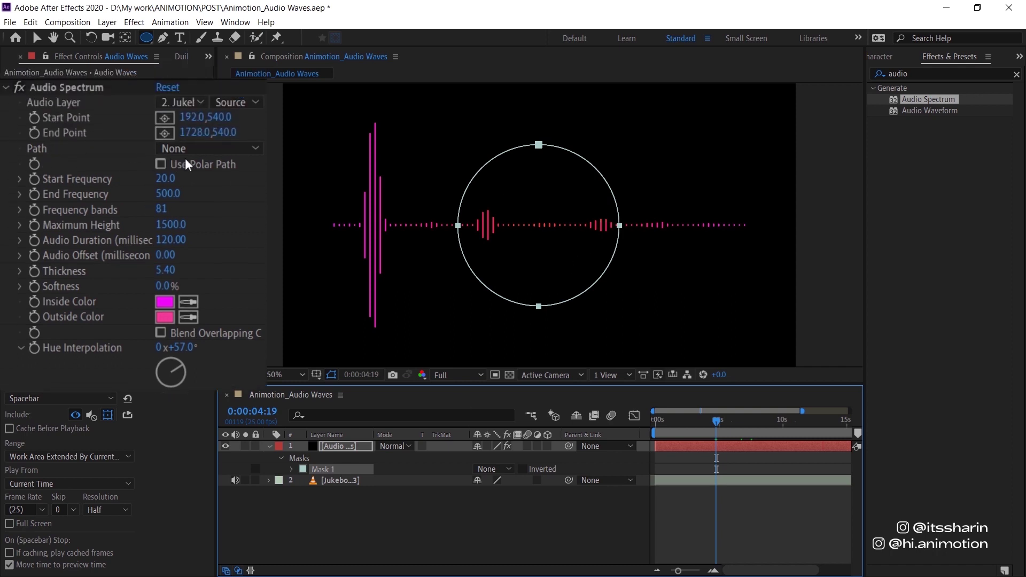
{"action": "left_click", "coordinate": [229, 151]}
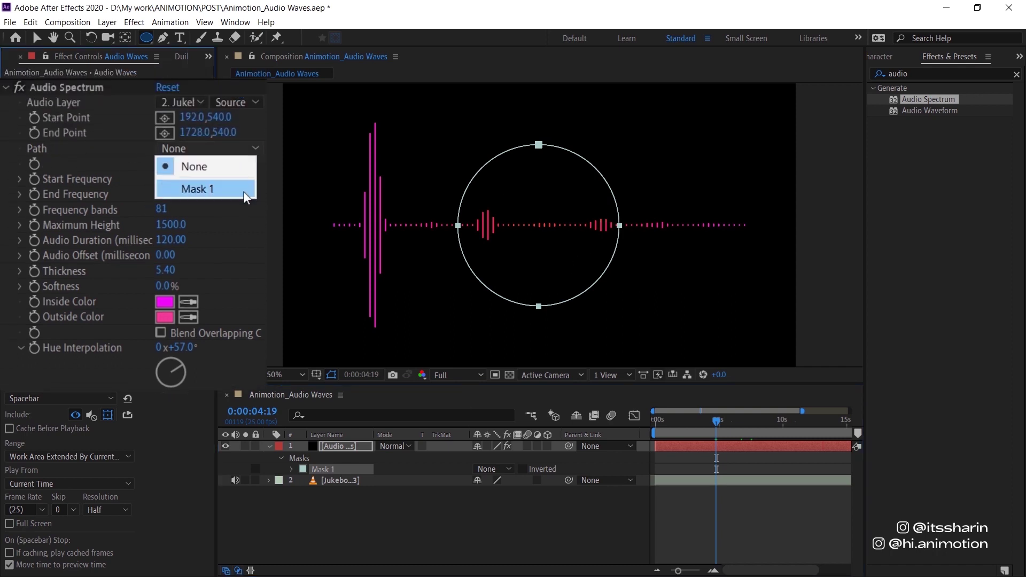
{"action": "left_click", "coordinate": [213, 188]}
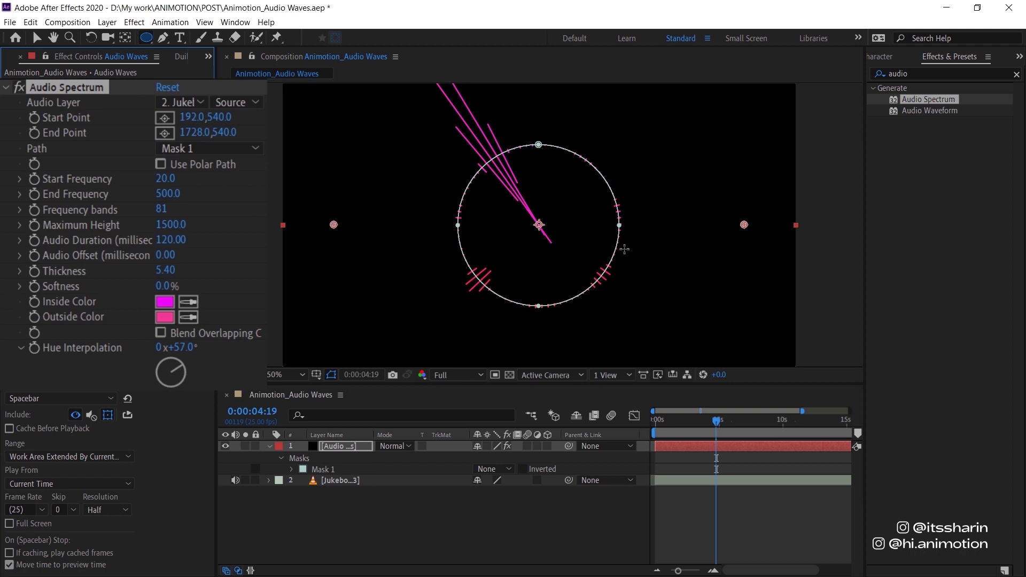
{"action": "left_click", "coordinate": [377, 526]}
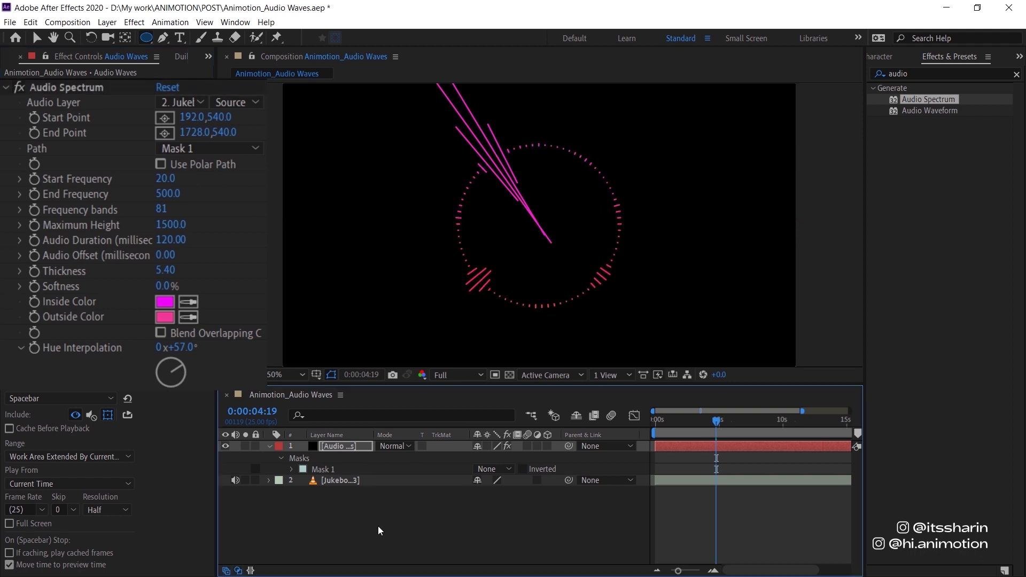
Try Side A for the circular Audio Spectrum, and set its Side Options to Side B.
{"action": "left_click", "coordinate": [335, 448]}
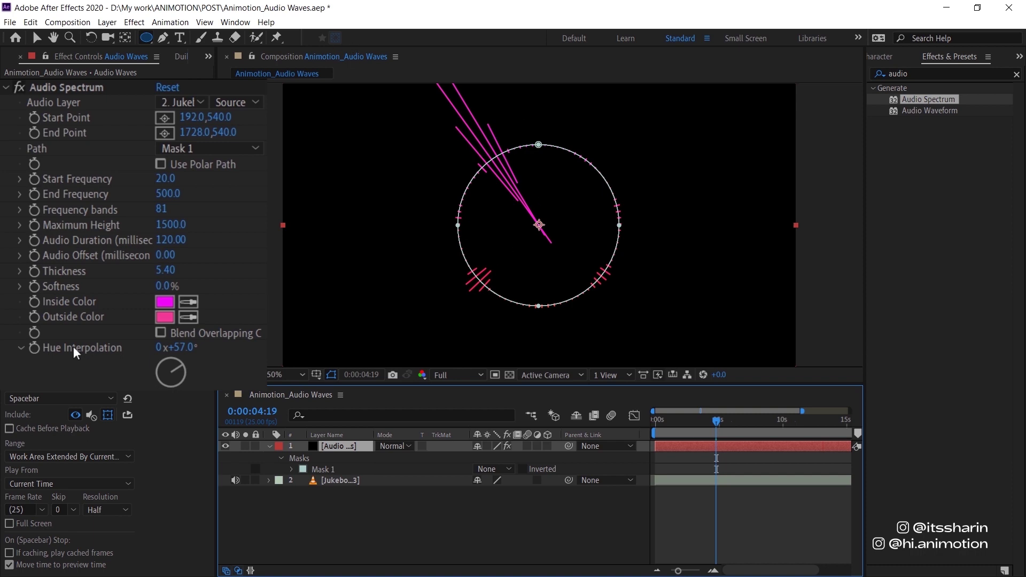
{"action": "scroll", "coordinate": [174, 284], "scroll_direction": "down", "scroll_amount": 5}
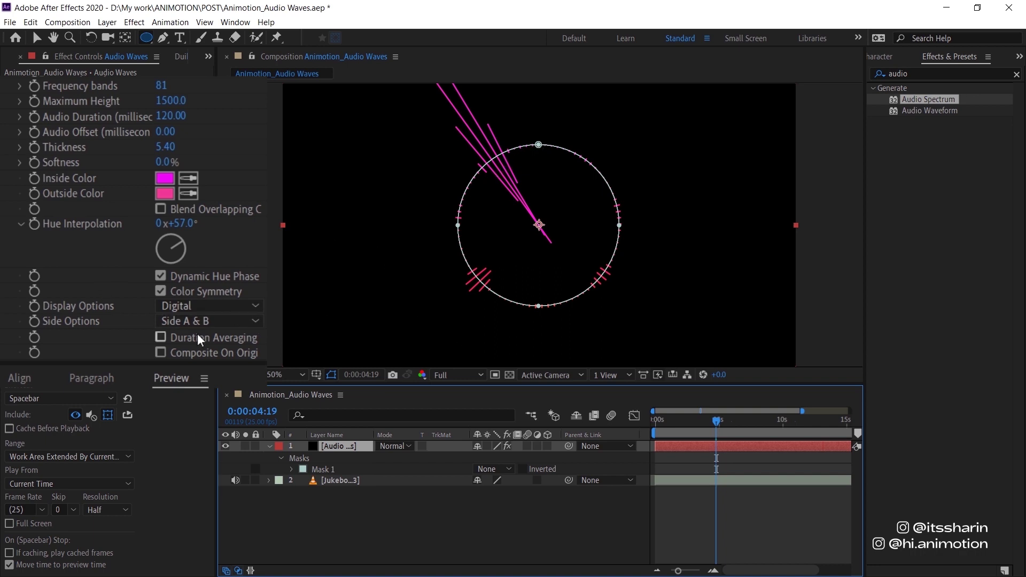
{"action": "left_click", "coordinate": [208, 321]}
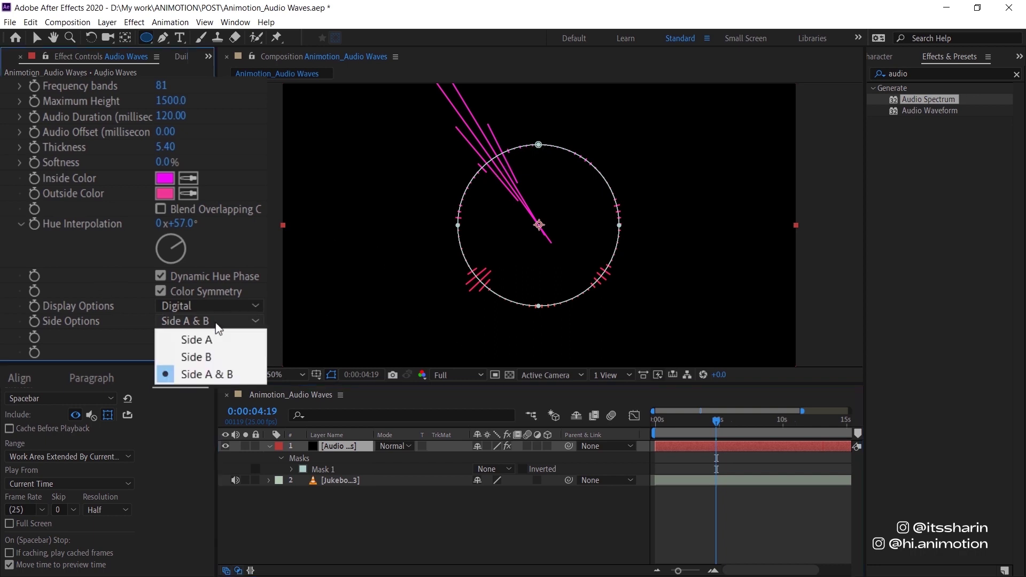
{"action": "left_click", "coordinate": [238, 339]}
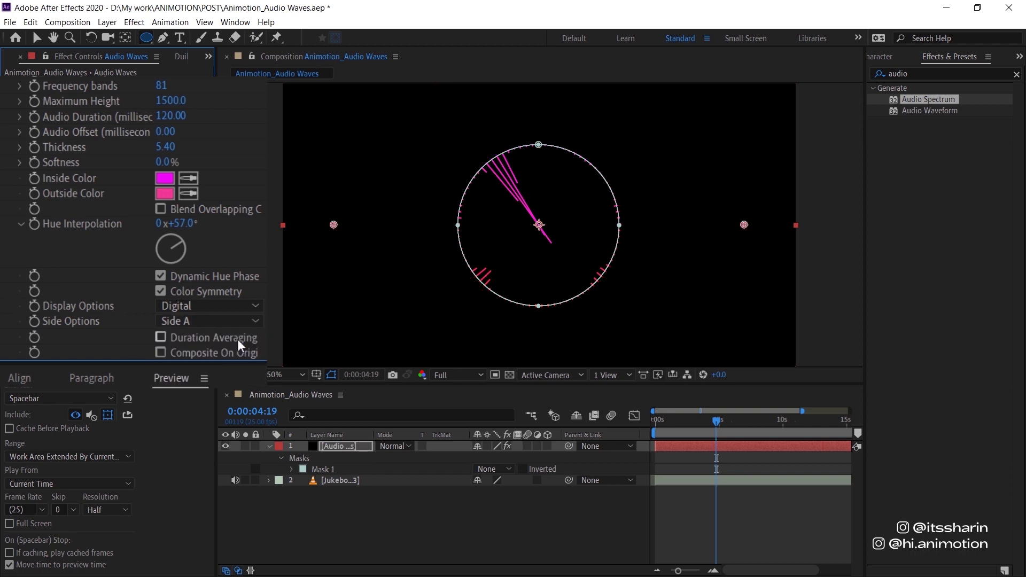
{"action": "left_click", "coordinate": [187, 322]}
{"action": "left_click", "coordinate": [207, 356]}
Set the Audio Spectrum's Maximum Height to 700 and Frequency bands to 151, and play a preview.
{"action": "scroll", "coordinate": [213, 240], "scroll_direction": "up", "scroll_amount": 3}
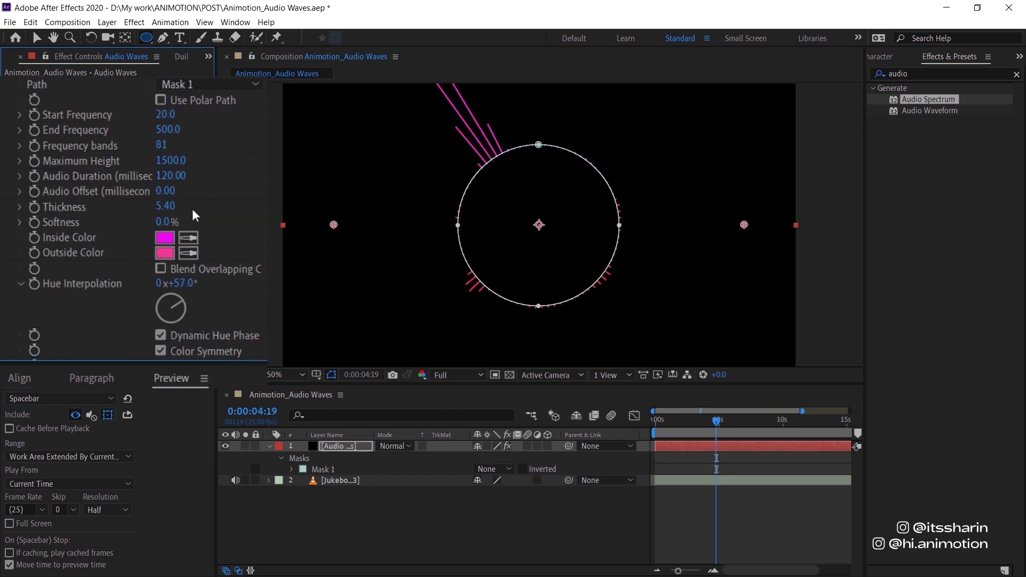
{"action": "left_click_drag", "start_coordinate": [162, 148], "coordinate": [214, 152]}
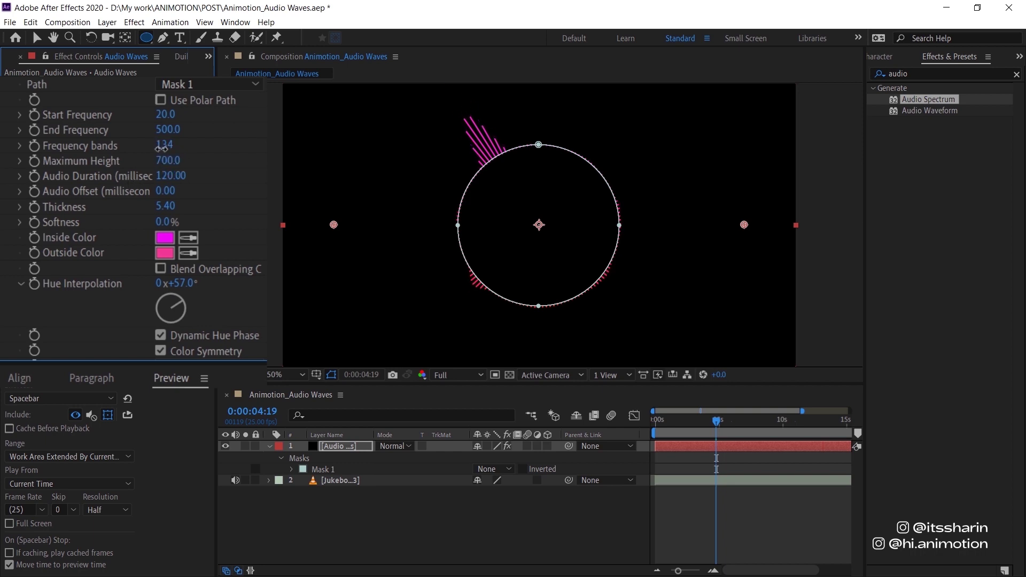
{"action": "left_click_drag", "start_coordinate": [162, 148], "coordinate": [172, 145]}
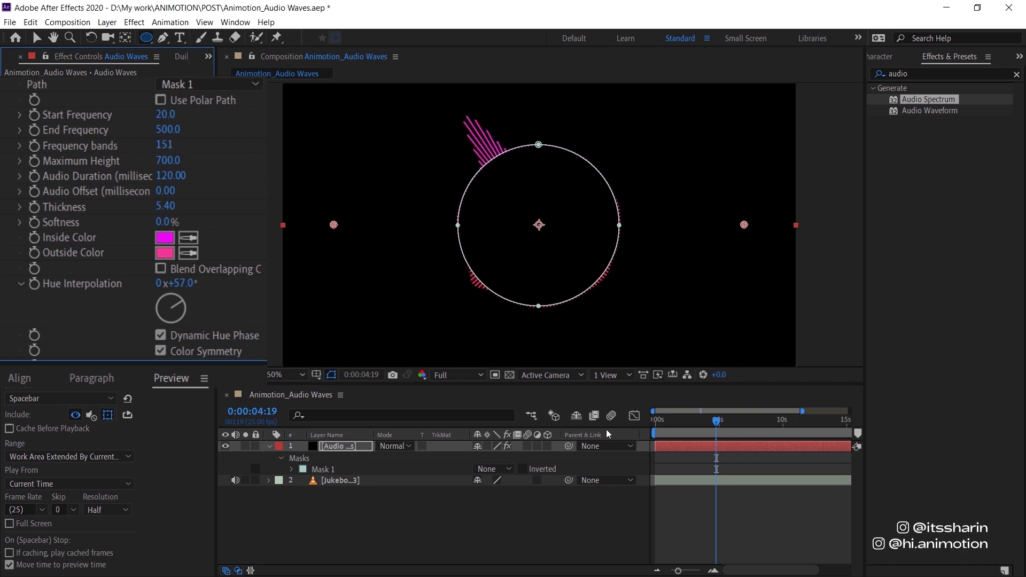
{"action": "left_click", "coordinate": [553, 526]}
{"action": "key", "text": "space"}
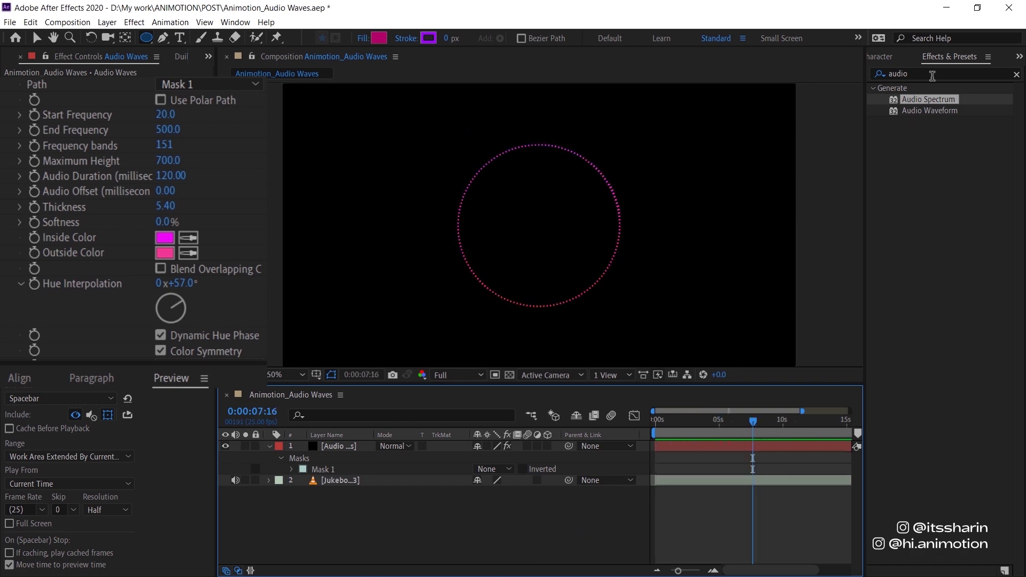
Search the effects for "glow" and apply the Stylize Glow effect to the Audio Waves layer.
{"action": "left_click", "coordinate": [894, 74]}
{"action": "double_click", "coordinate": [895, 75]}
{"action": "type", "text": "glow"}
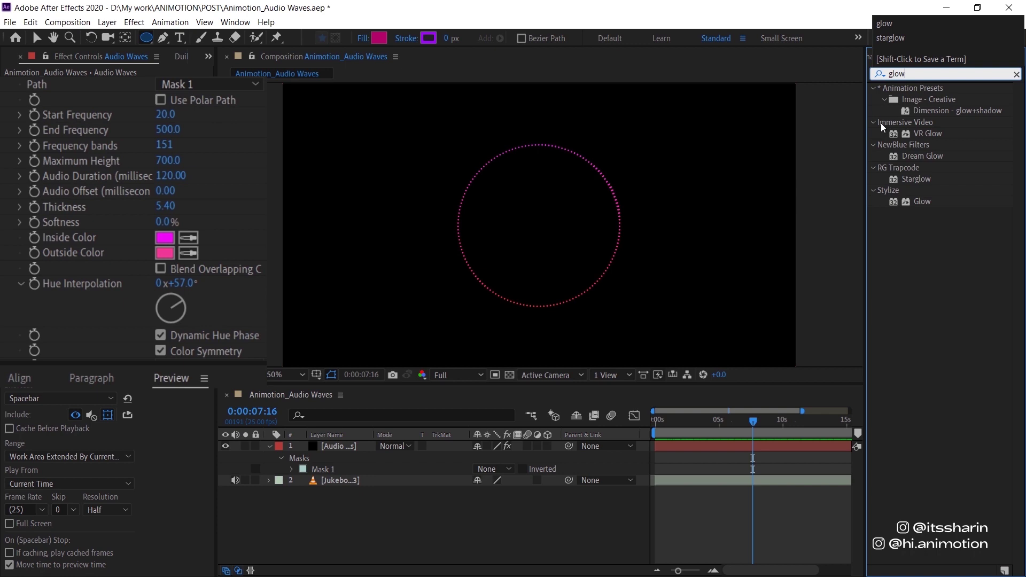
{"action": "left_click_drag", "start_coordinate": [922, 202], "coordinate": [918, 269]}
Set the Glow Radius to 42 on a frame around 0:00:05:06, and check the glow by toggling the effect and playing a preview.
{"action": "left_click_drag", "start_coordinate": [744, 437], "coordinate": [722, 422]}
{"action": "key", "text": "v"}
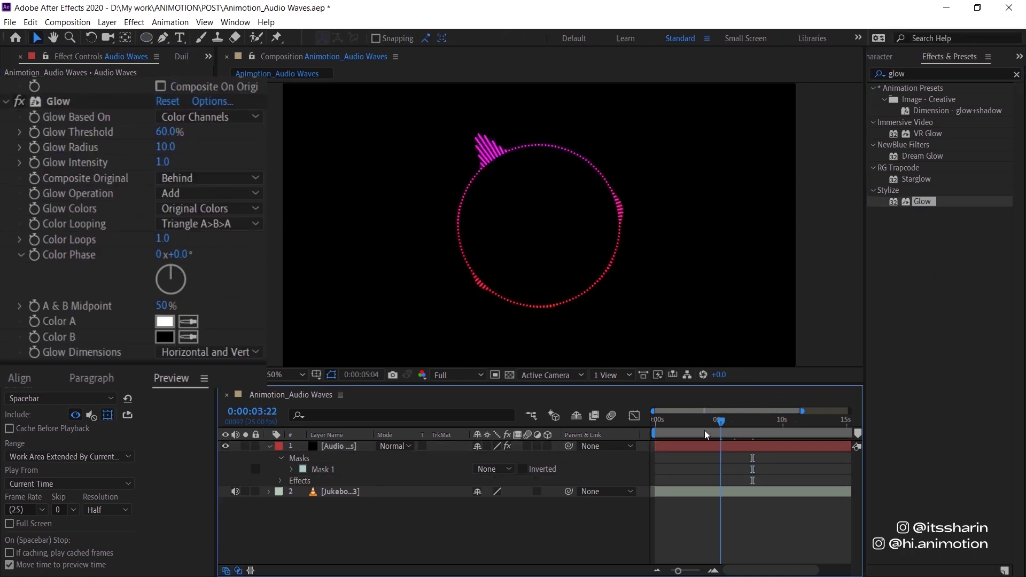
{"action": "left_click_drag", "start_coordinate": [165, 146], "coordinate": [175, 145]}
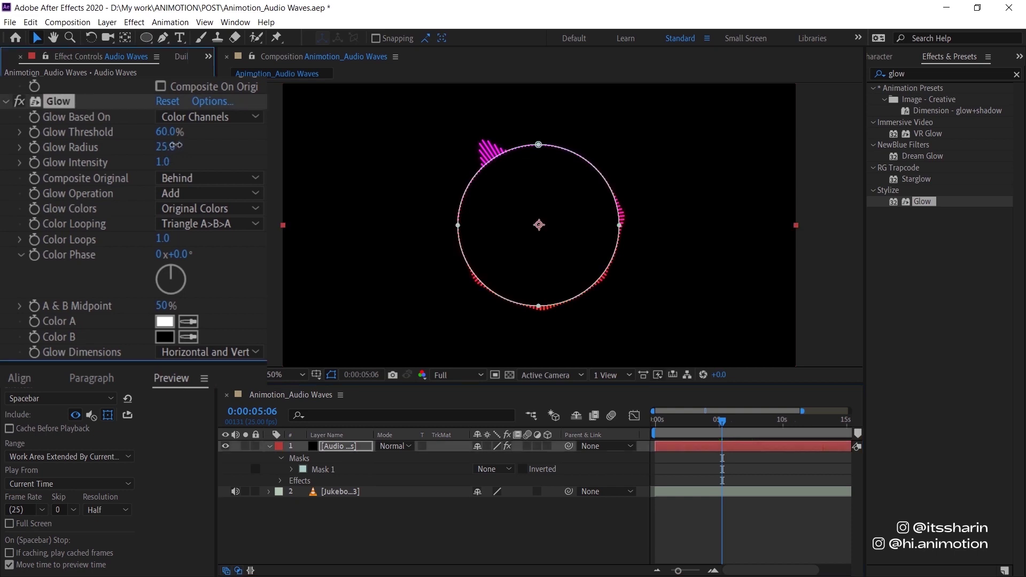
{"action": "scroll", "coordinate": [49, 173], "scroll_direction": "up", "scroll_amount": 3}
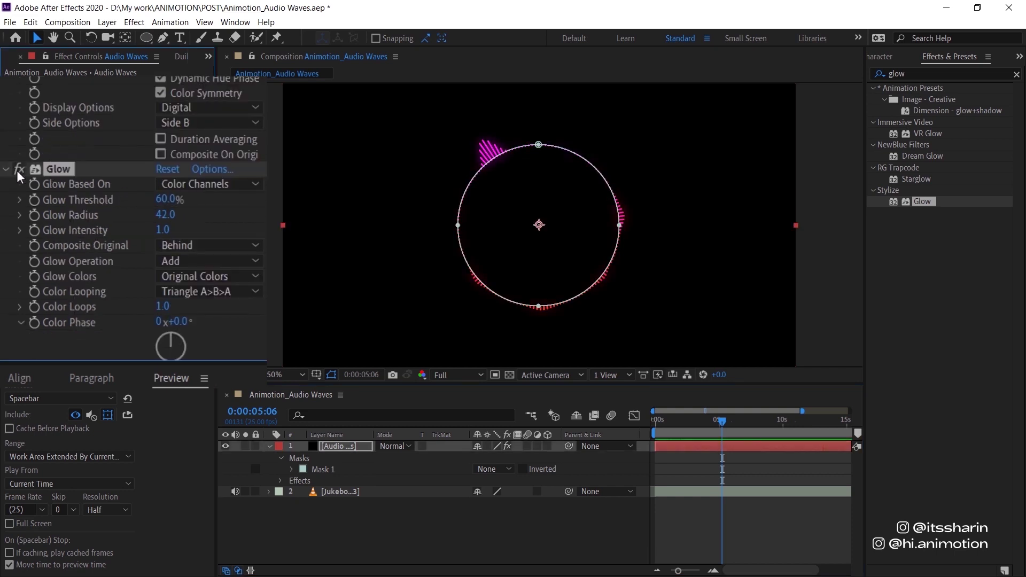
{"action": "left_click", "coordinate": [19, 170]}
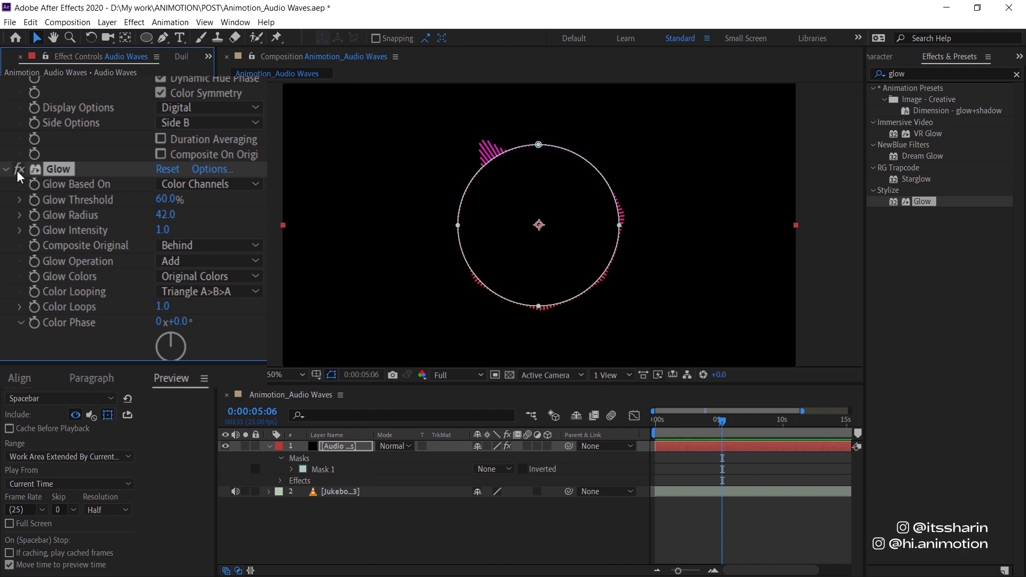
{"action": "left_click", "coordinate": [596, 533]}
{"action": "key", "text": "space"}
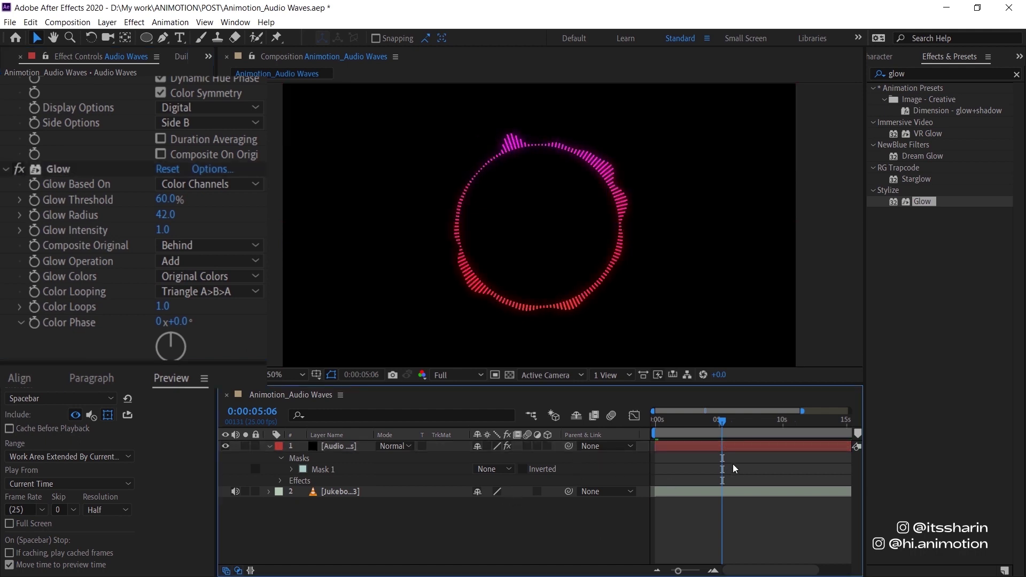